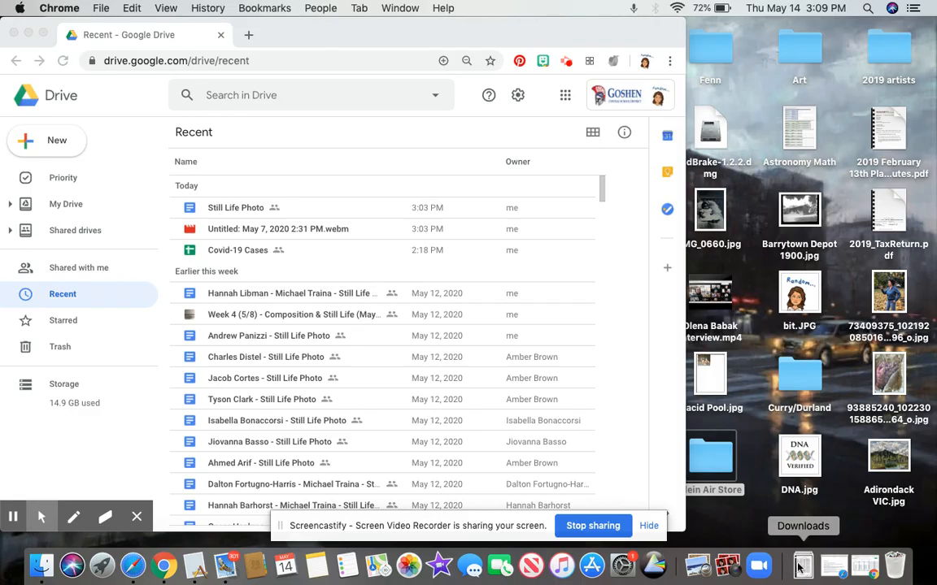
# Step: View IMG_4616.jpg from the Downloads folder at full size and put its window away
pyautogui.click(801, 567)
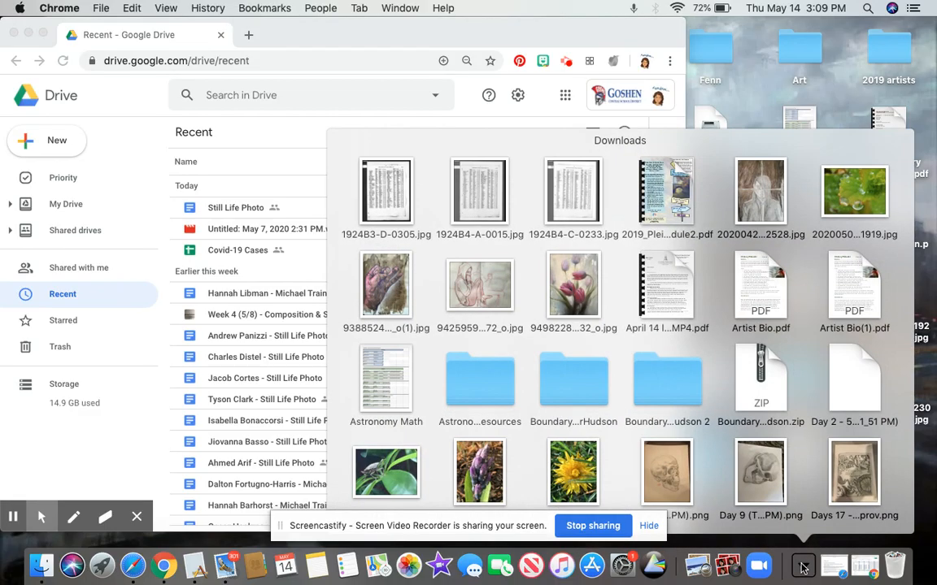
pyautogui.scroll(-20, 642, 402)
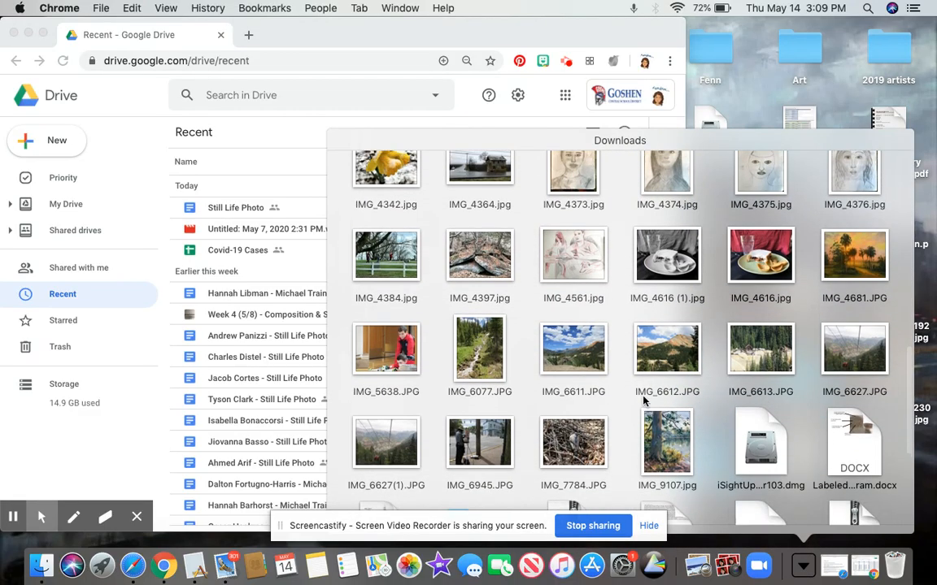
pyautogui.click(680, 248)
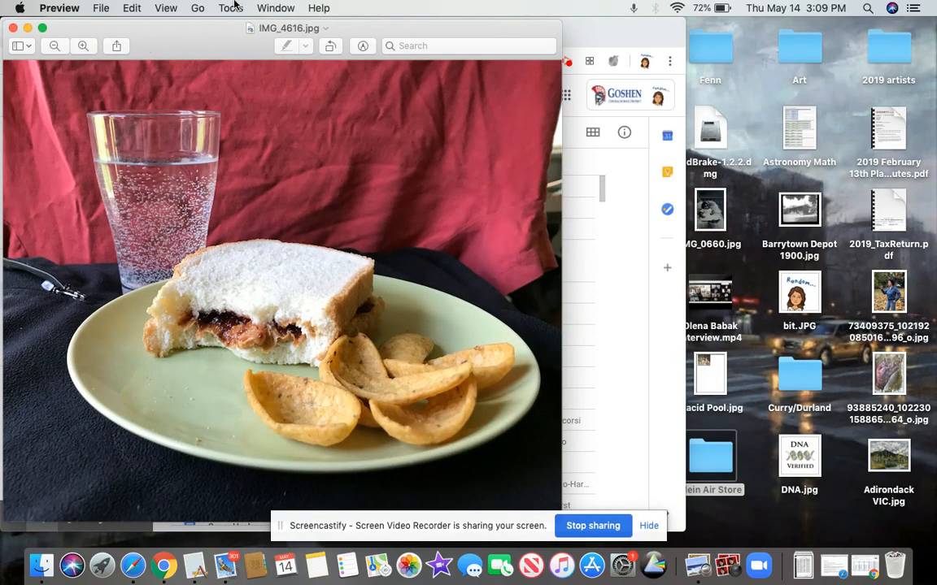
pyautogui.click(27, 28)
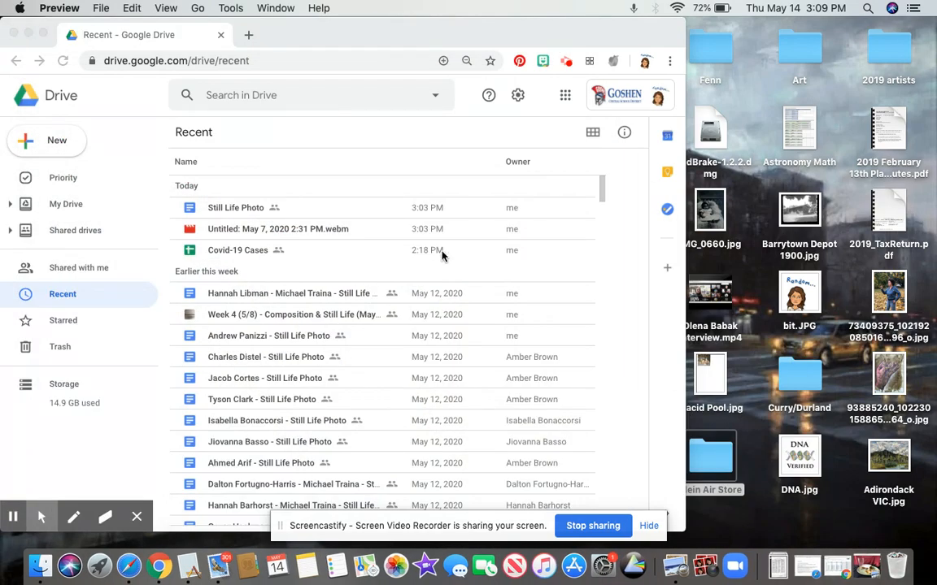
# Step: Go from Drive to Google Photos through the Google apps list
pyautogui.click(554, 113)
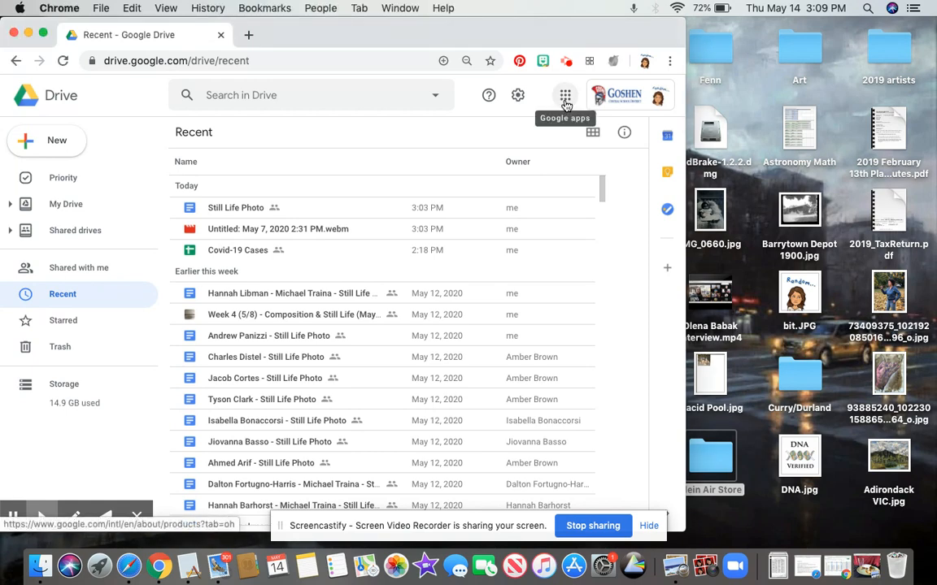
pyautogui.click(565, 97)
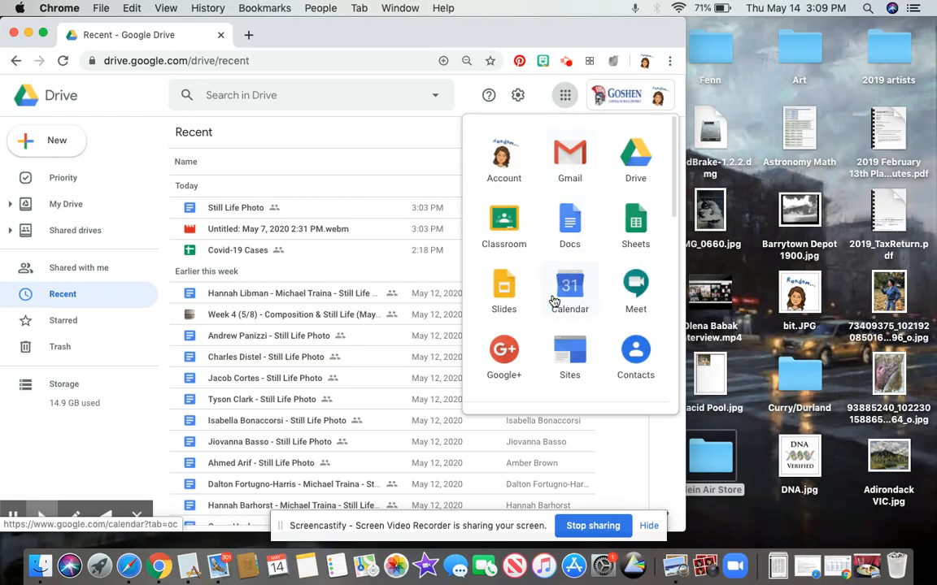
pyautogui.scroll(-5, 554, 300)
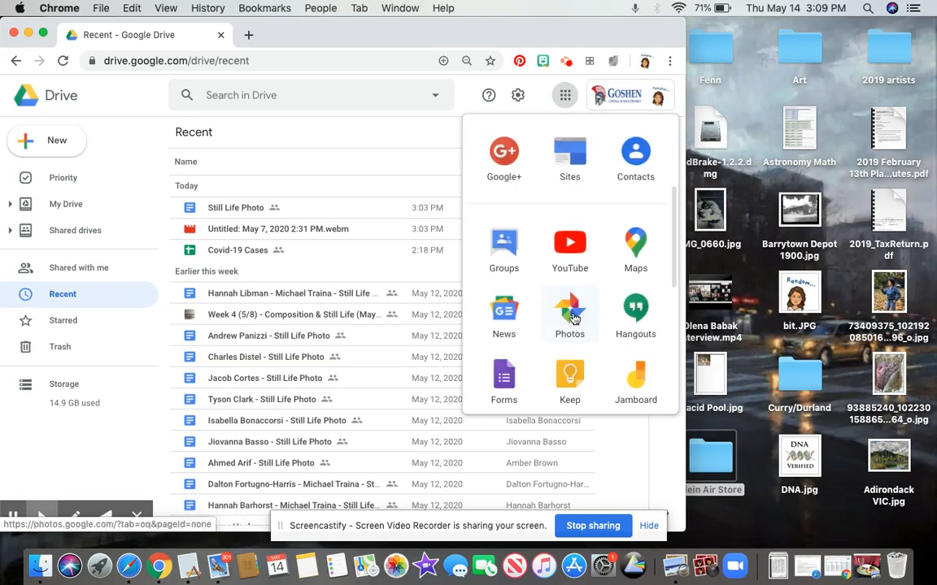
pyautogui.click(570, 313)
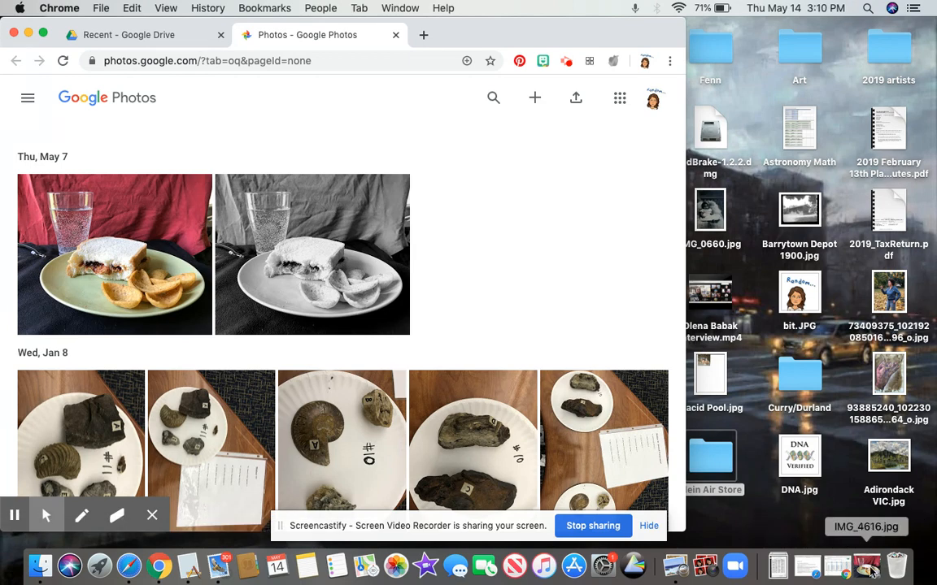
# Step: Upload IMG_4616.jpg from the computer's Downloads folder to Google Photos and dismiss the upload notice
pyautogui.click(535, 99)
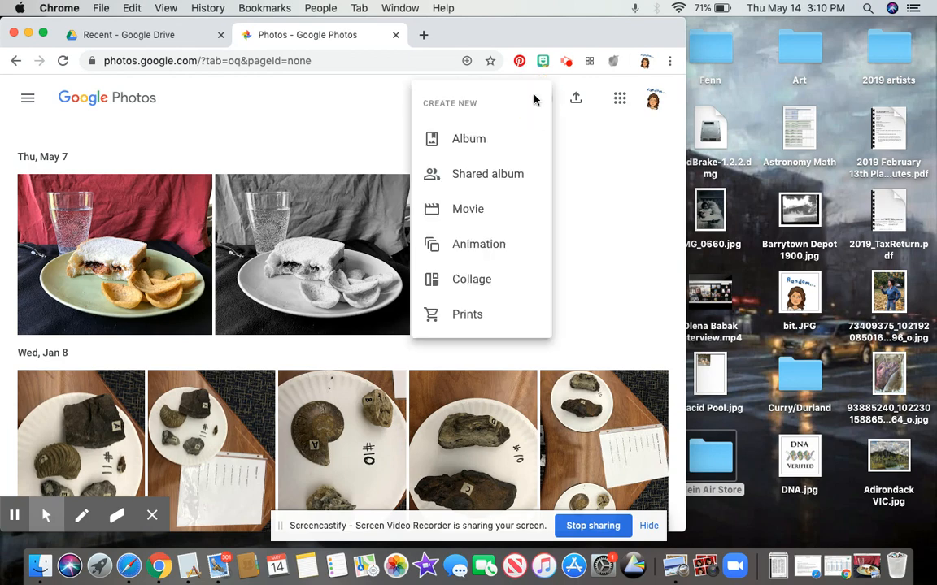
pyautogui.click(589, 135)
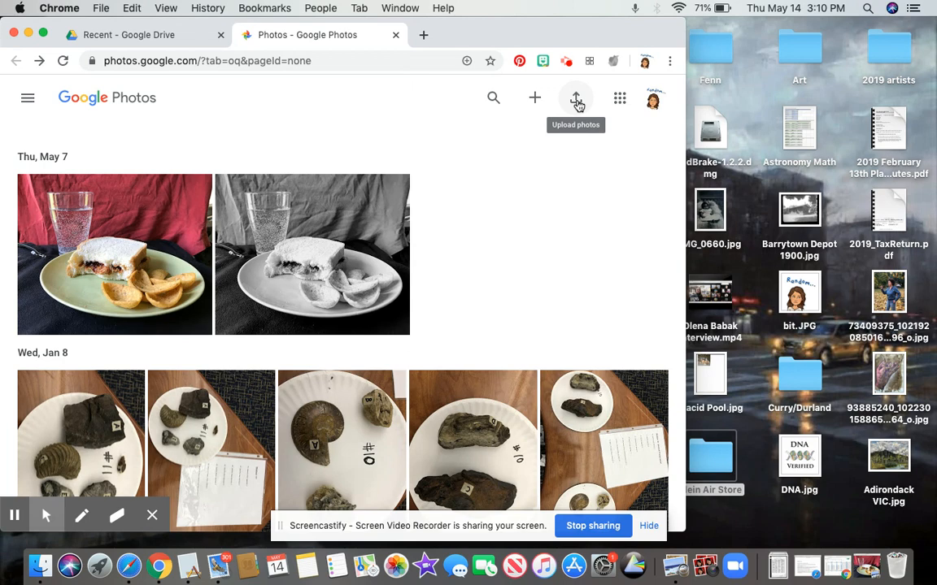
pyautogui.click(576, 101)
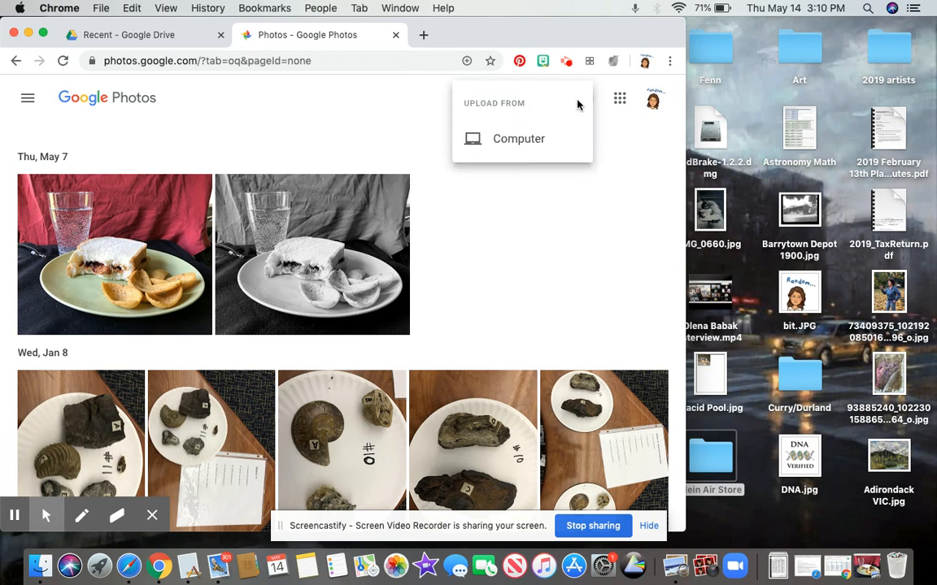
pyautogui.click(529, 151)
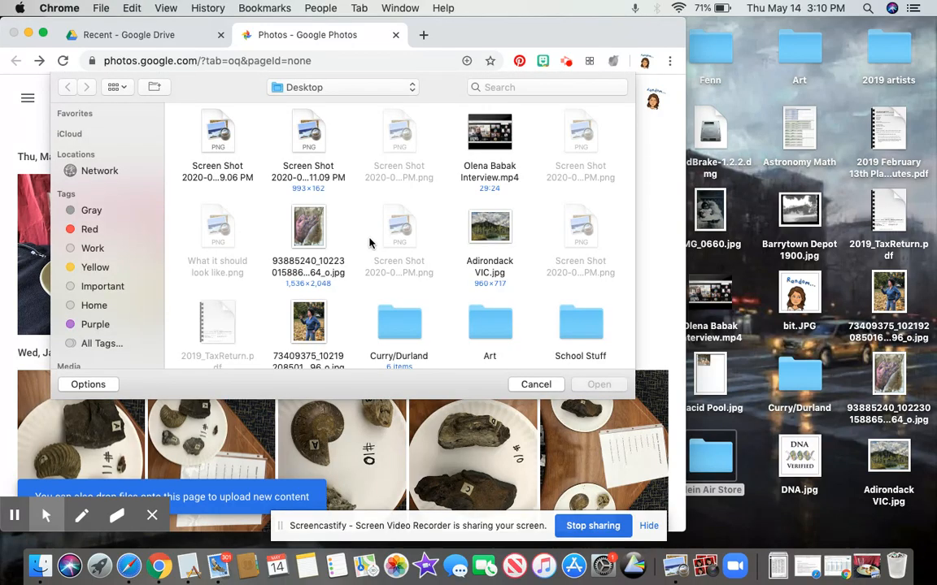
pyautogui.click(410, 87)
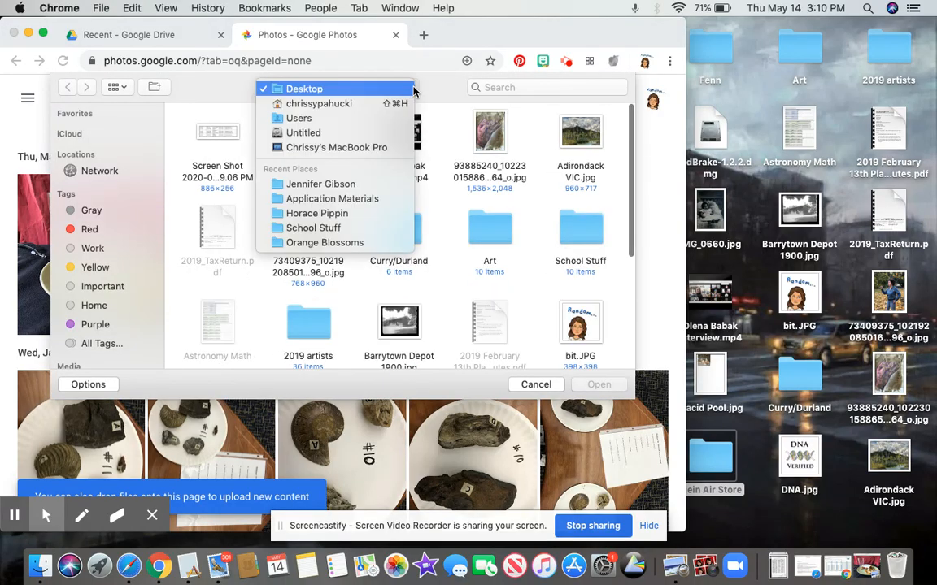
pyautogui.click(373, 102)
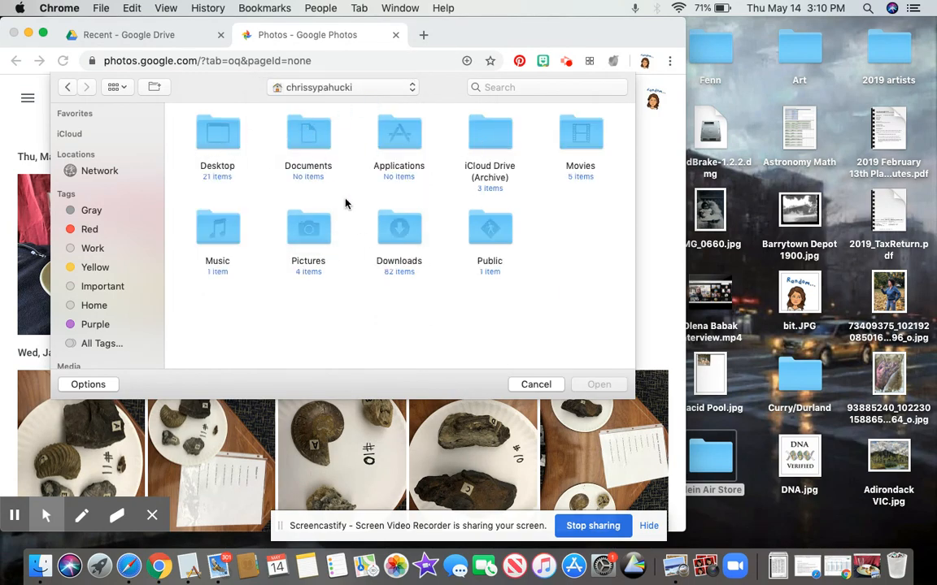
pyautogui.click(399, 227)
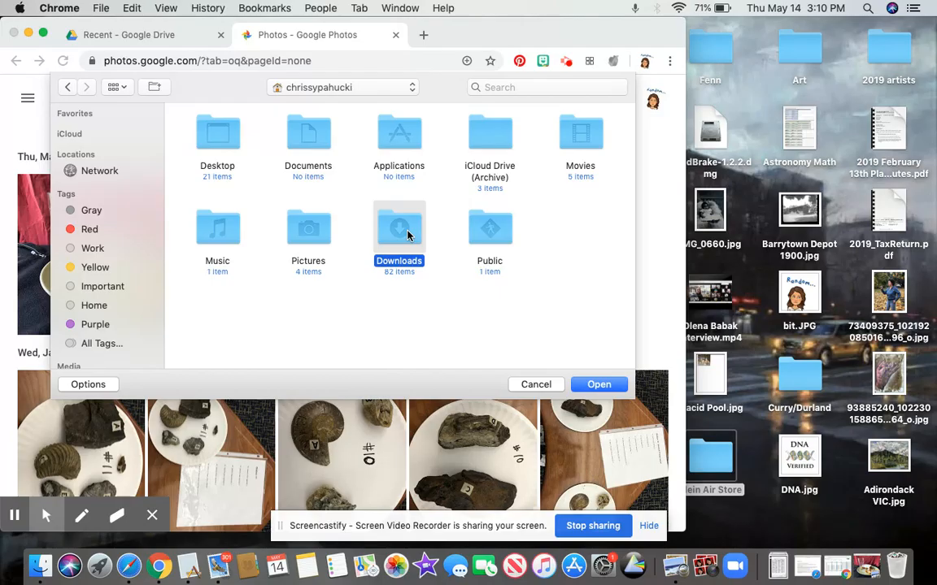
pyautogui.doubleClick(408, 235)
pyautogui.click(482, 140)
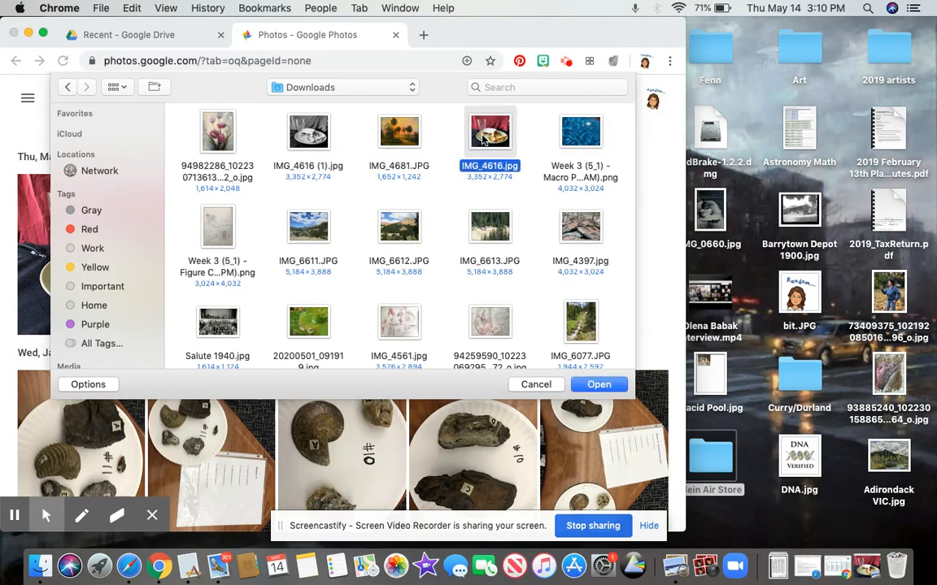
pyautogui.click(598, 385)
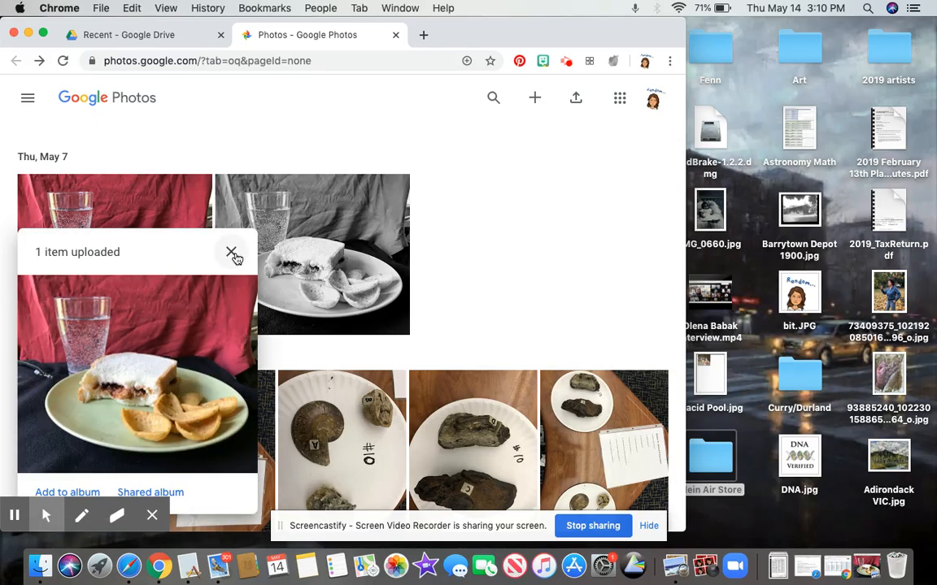
pyautogui.click(232, 254)
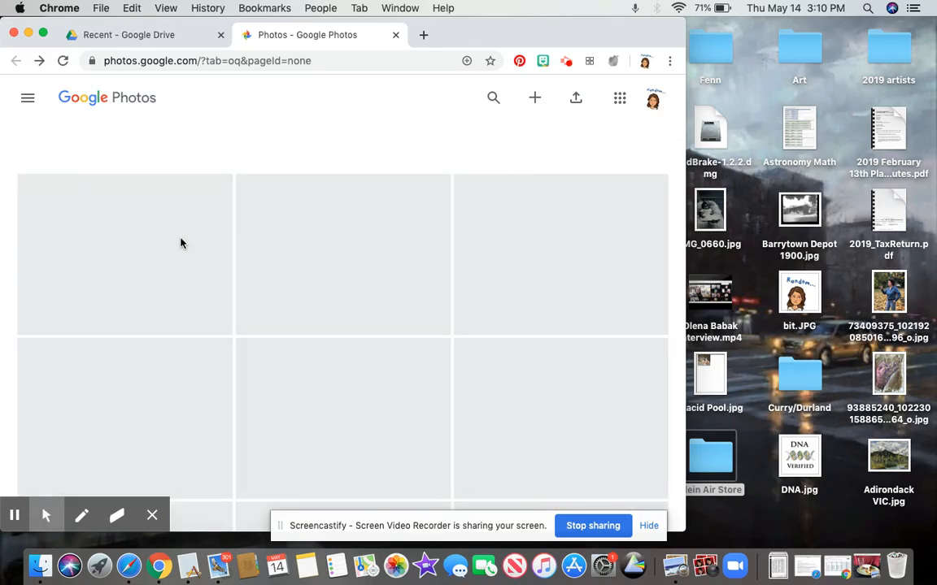
# Step: Open the uploaded colour sandwich photo in the photo editor
pyautogui.click(112, 223)
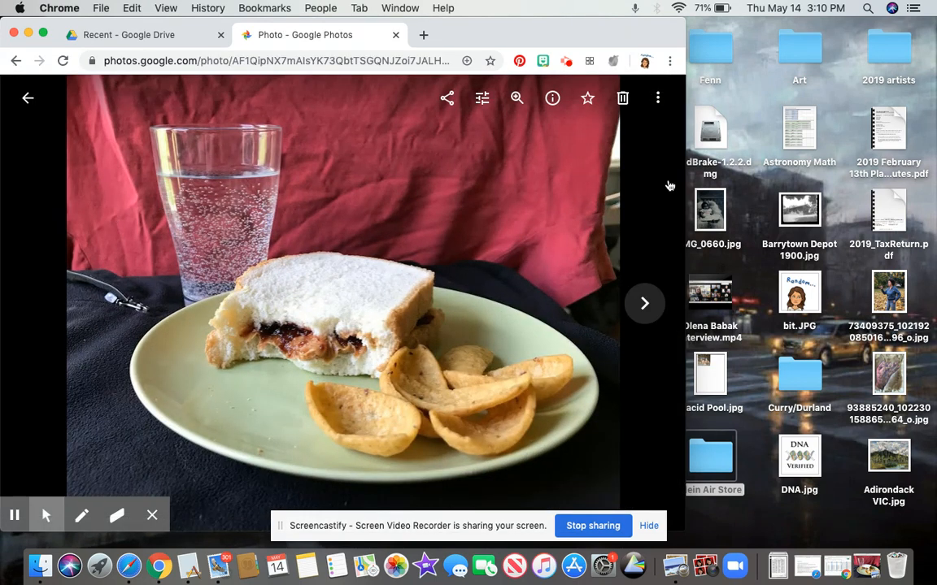
pyautogui.click(658, 99)
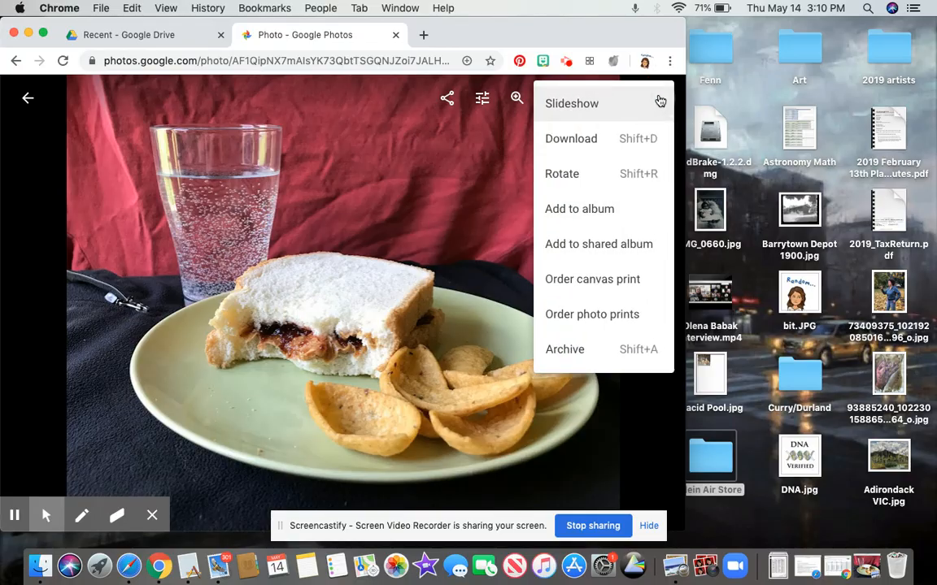
pyautogui.click(603, 91)
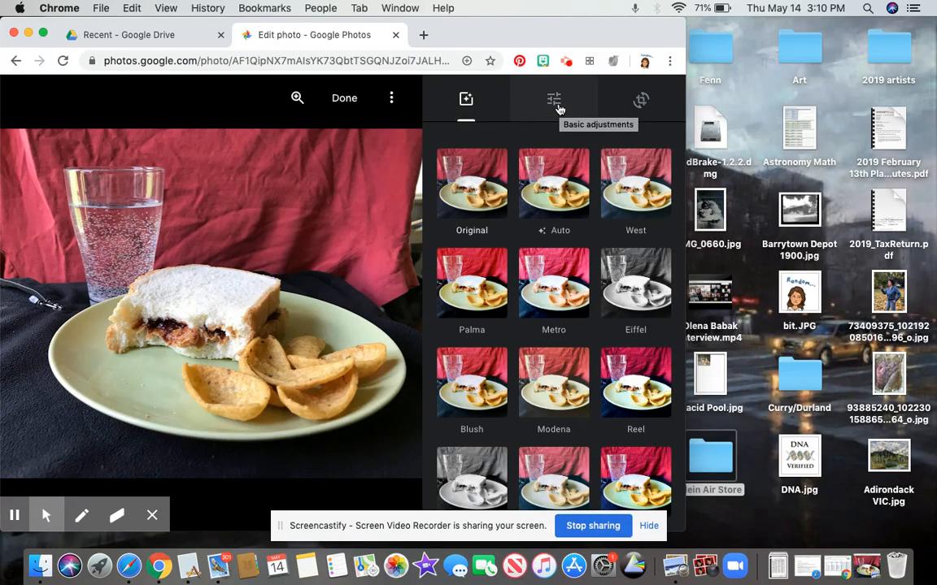
# Step: Compare the Eiffel, Vogue and Vista black-and-white filters on the sandwich photo and apply Vogue
pyautogui.scroll(-3, 594, 370)
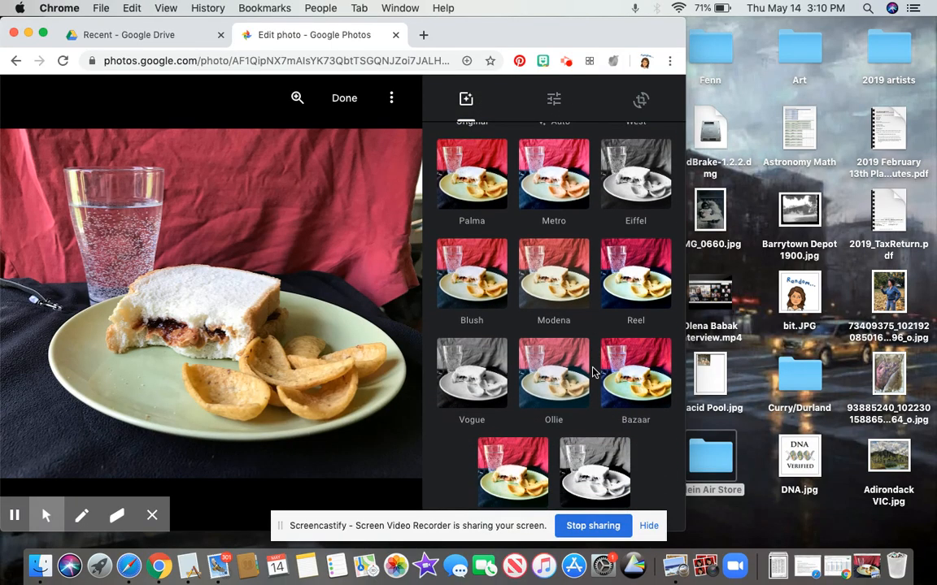
pyautogui.scroll(3, 592, 373)
pyautogui.scroll(-2, 592, 373)
pyautogui.click(646, 159)
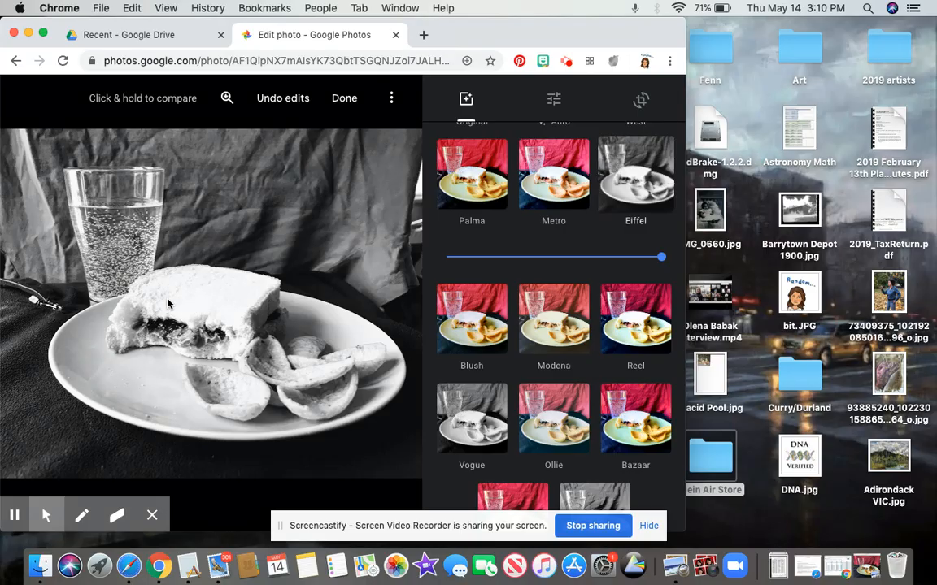
pyautogui.click(474, 417)
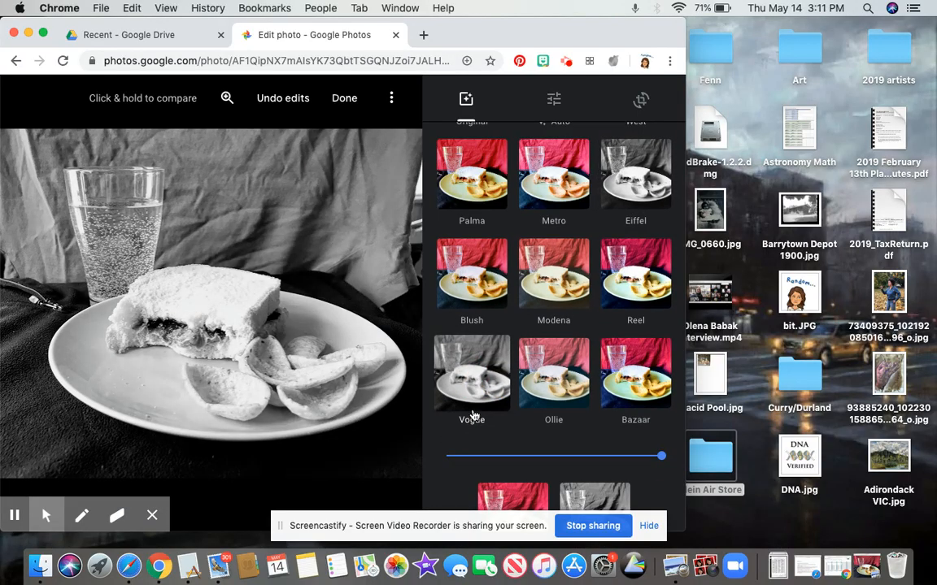
pyautogui.click(636, 186)
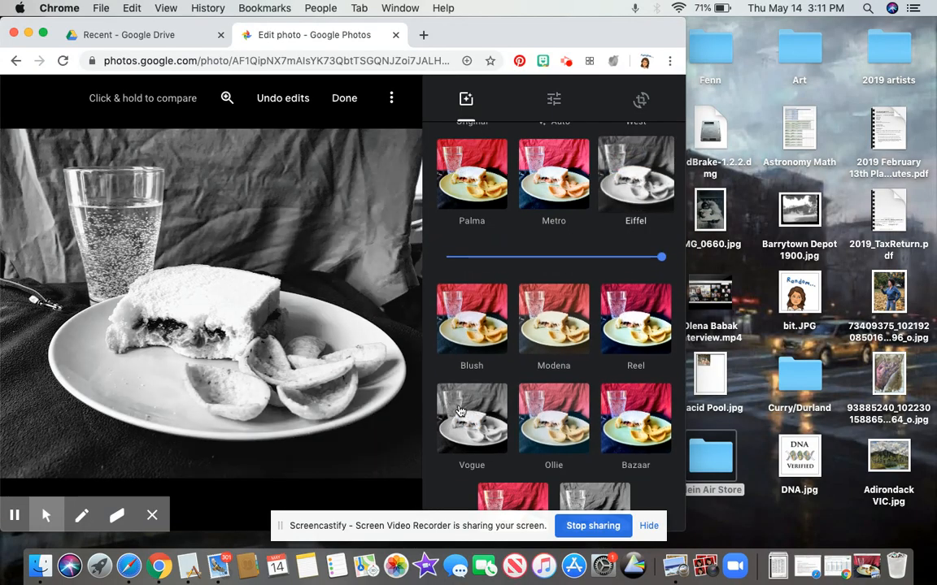
pyautogui.click(476, 426)
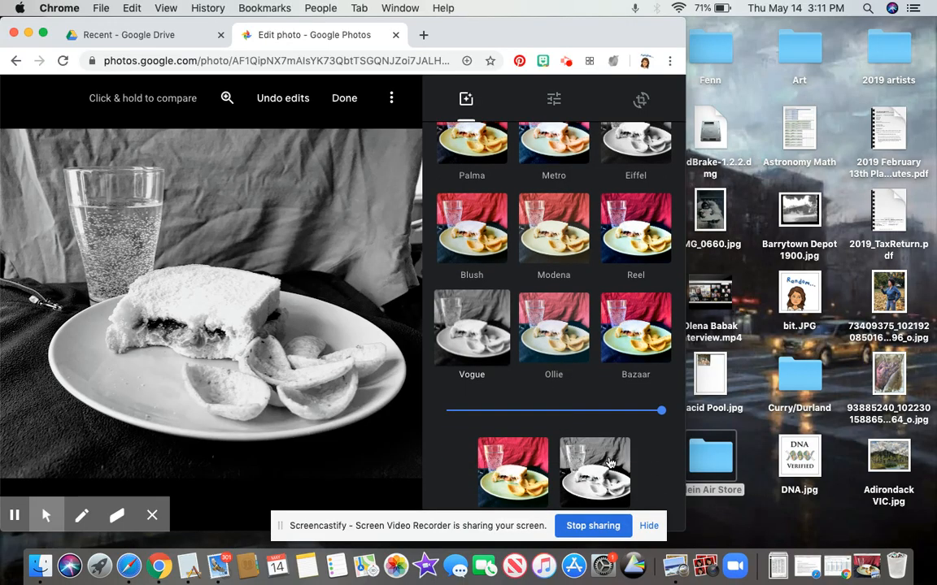
pyautogui.click(610, 462)
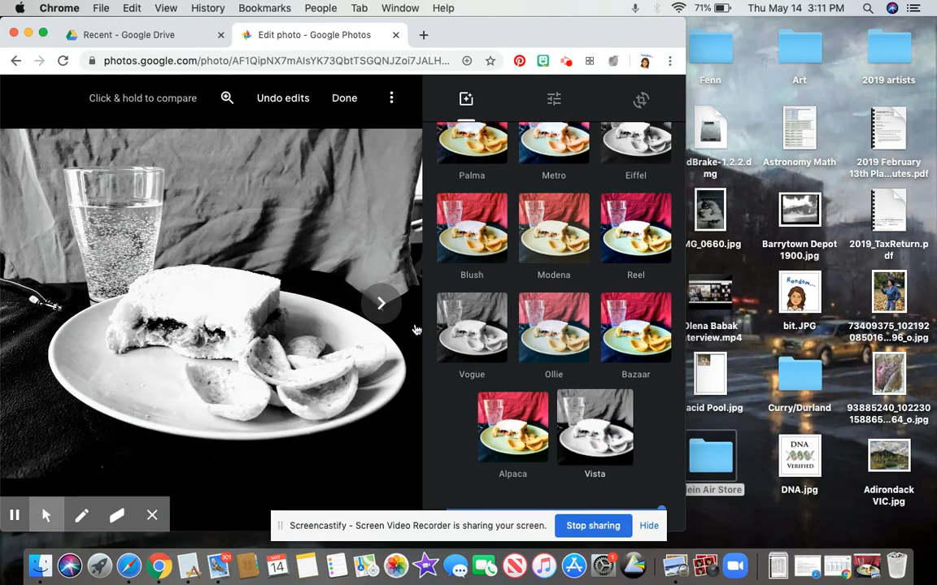
pyautogui.click(477, 334)
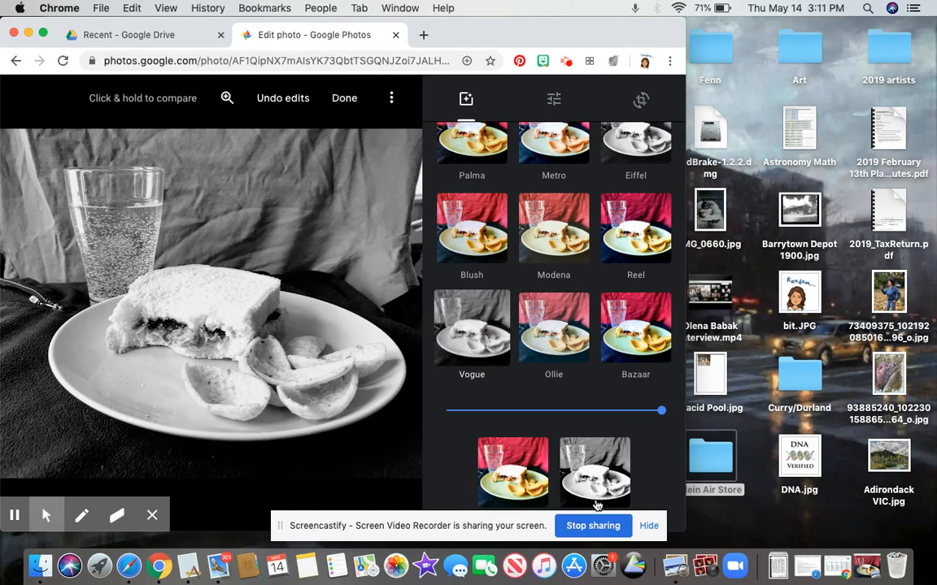
# Step: Hide the screen-sharing notice and the recorder toolbar, and finish the photo's filter edit
pyautogui.click(648, 526)
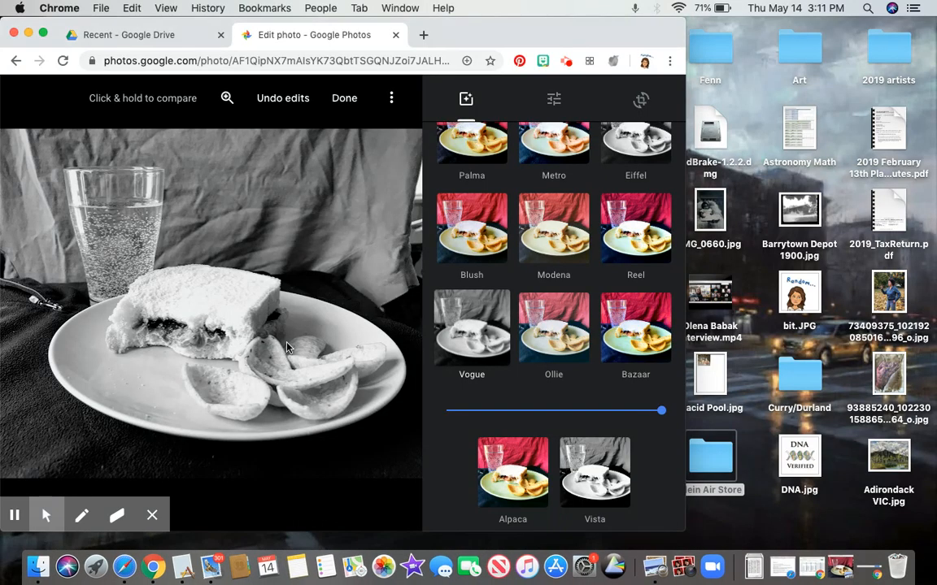
pyautogui.click(155, 517)
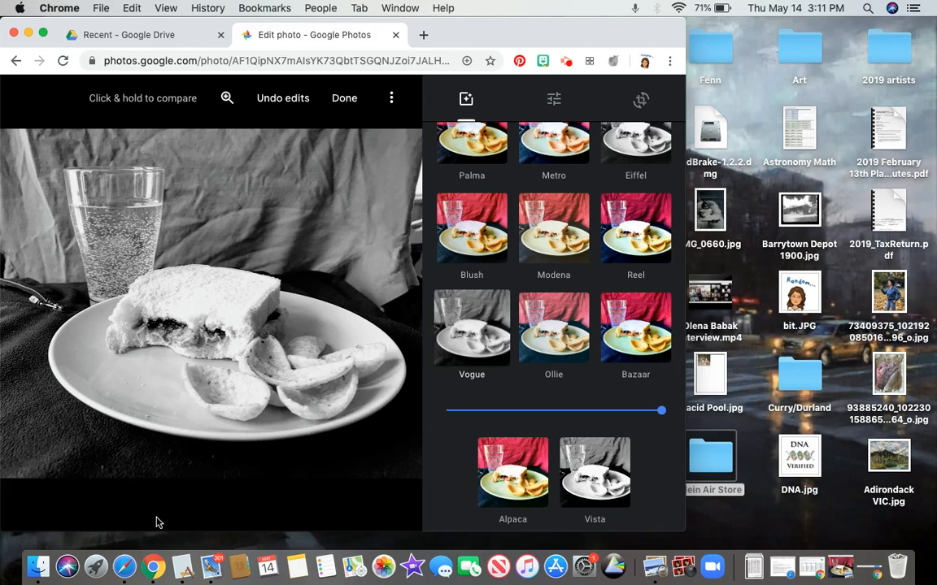
pyautogui.click(352, 198)
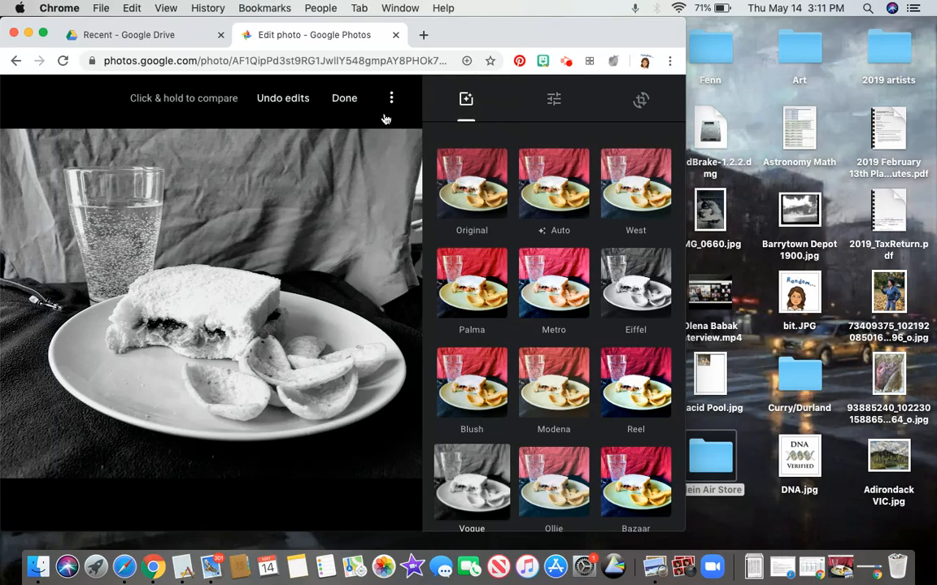
pyautogui.click(350, 99)
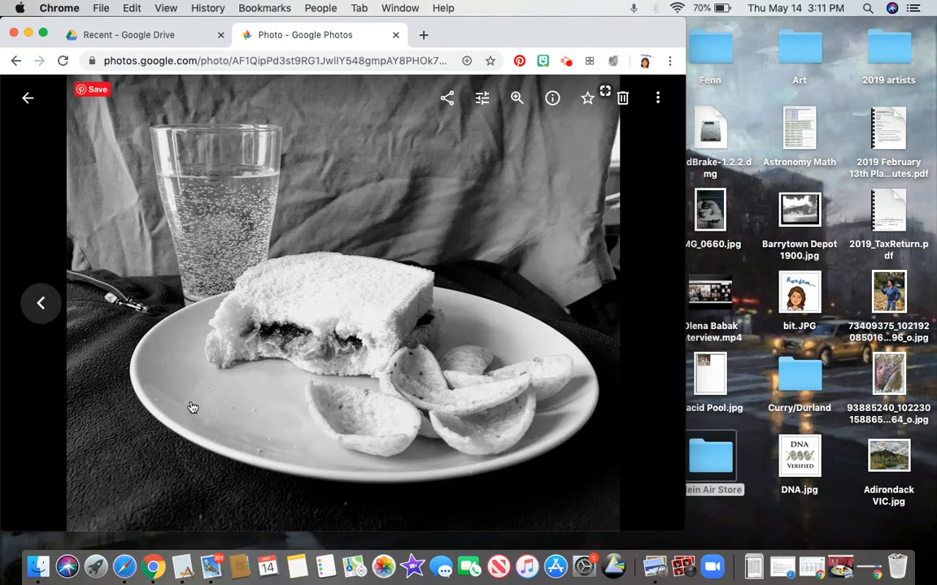
# Step: Crop a narrow strip off the bottom and left edges of the black-and-white sandwich photo and finish the edit
pyautogui.click(483, 102)
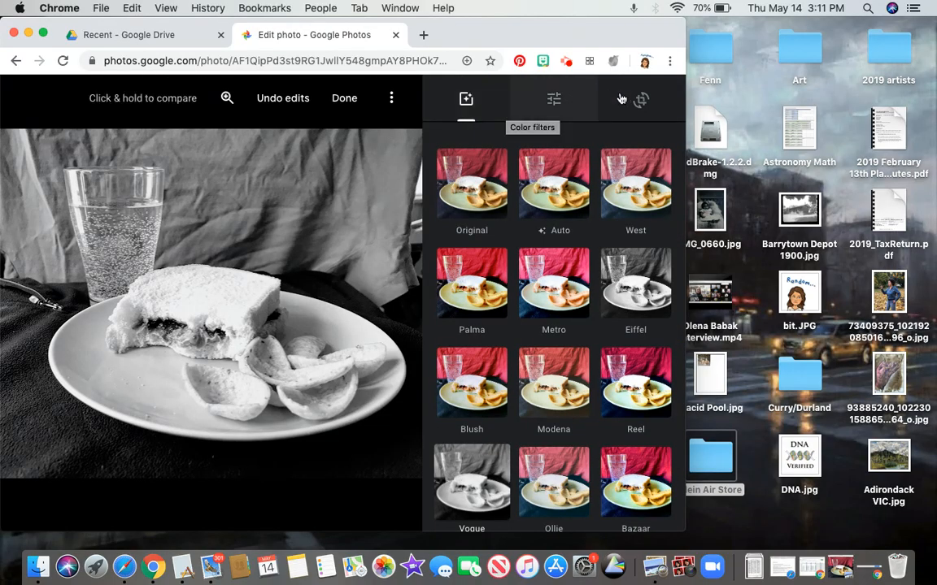
pyautogui.click(647, 103)
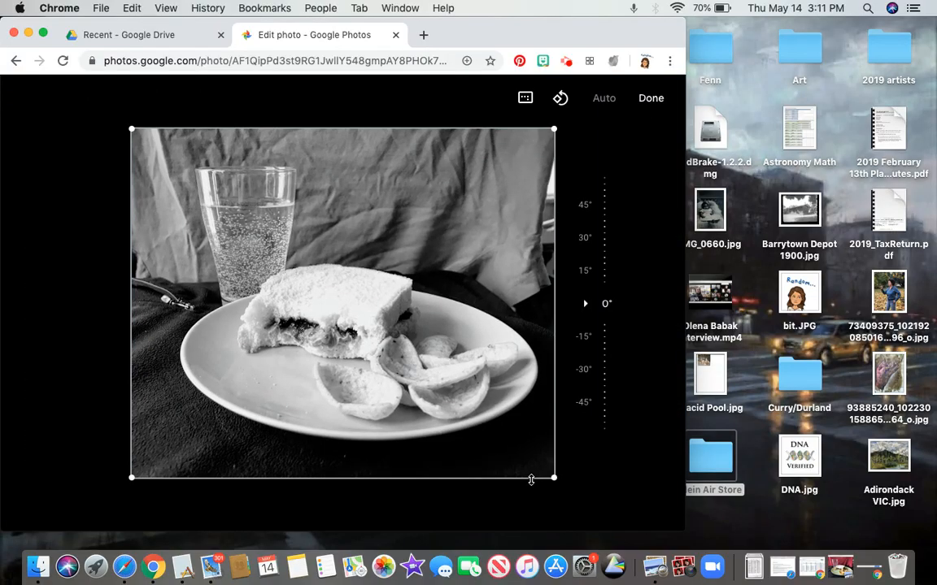
pyautogui.moveTo(531, 477); pyautogui.dragTo(531, 459)
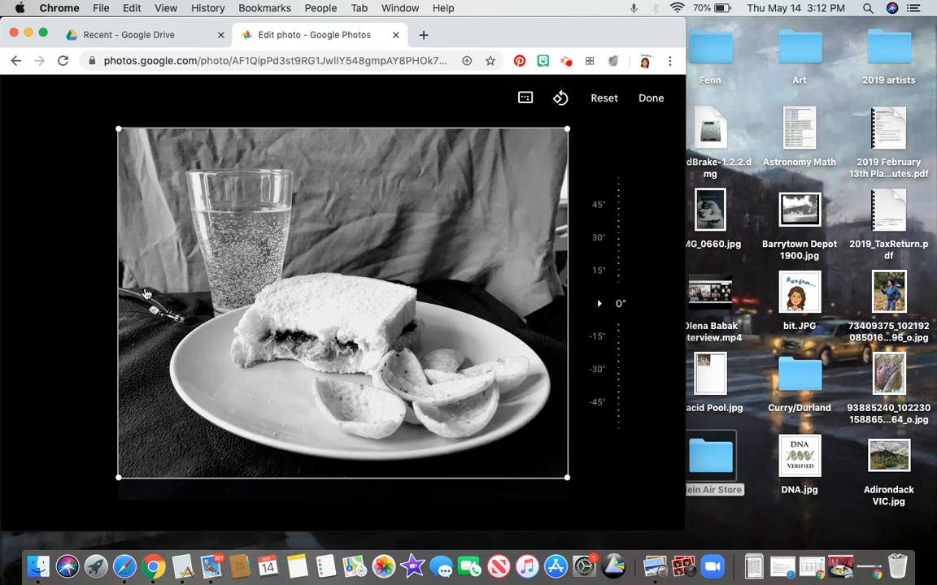
pyautogui.moveTo(121, 291); pyautogui.dragTo(130, 290)
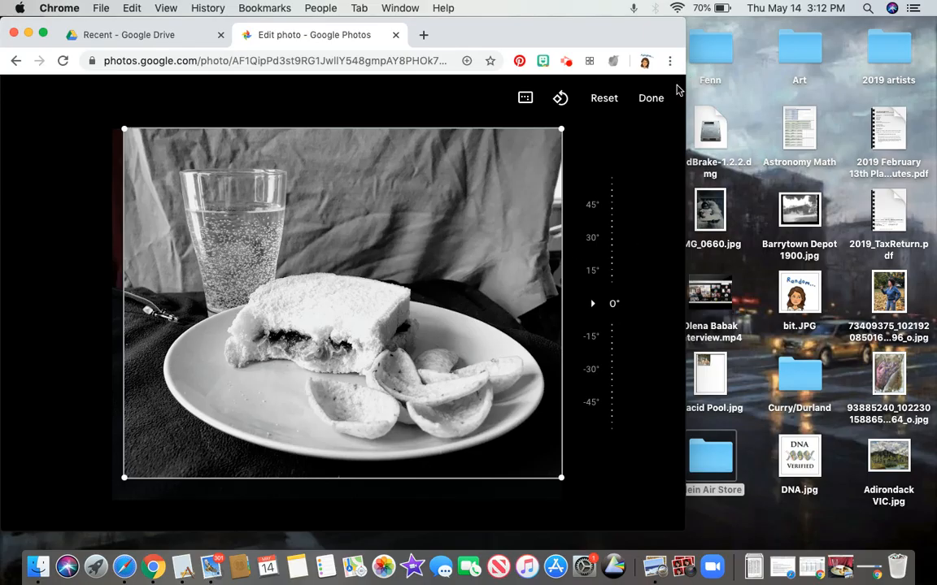
pyautogui.click(653, 98)
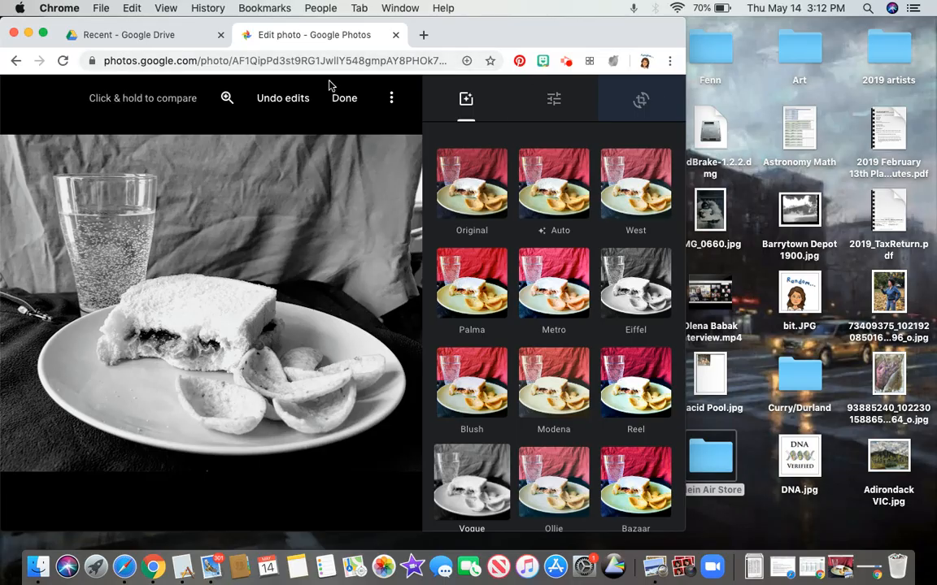
pyautogui.click(344, 101)
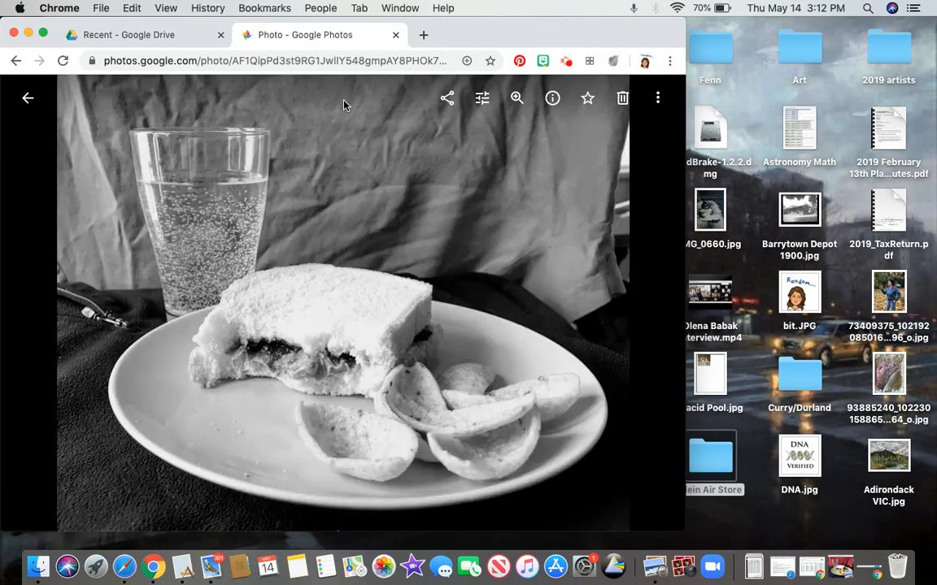
# Step: Switch to Google Drive, create a blank Google Docs document and title it "Still Life B&W"
pyautogui.click(151, 35)
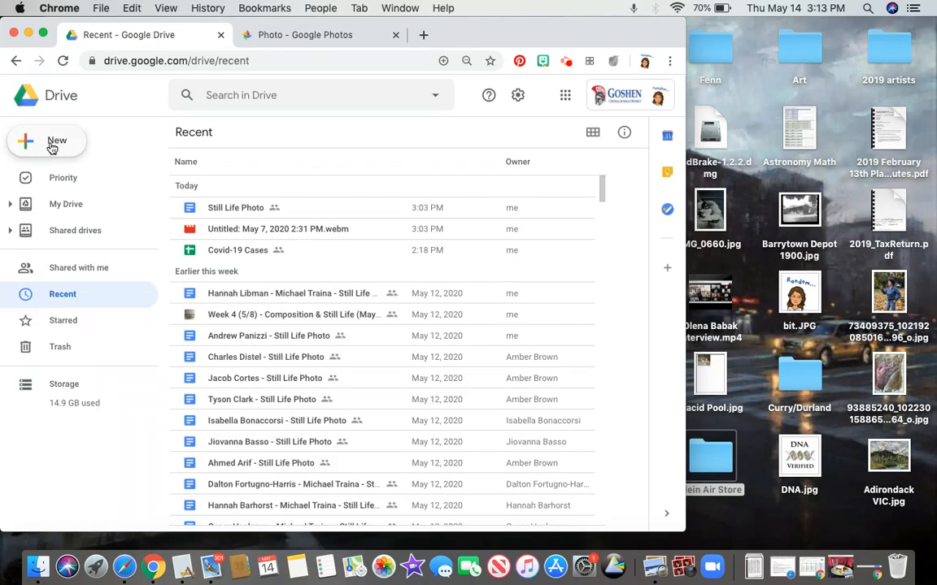
pyautogui.click(52, 145)
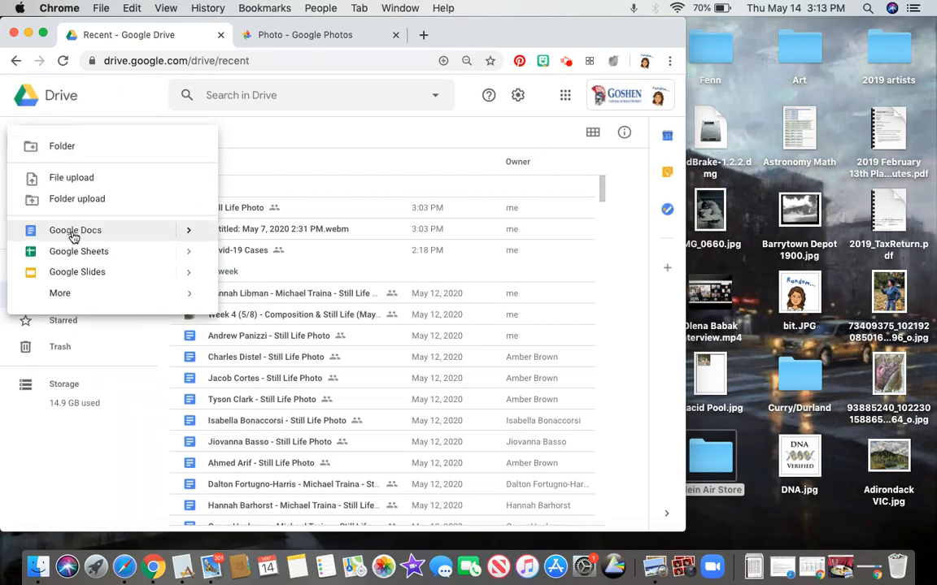
pyautogui.click(75, 231)
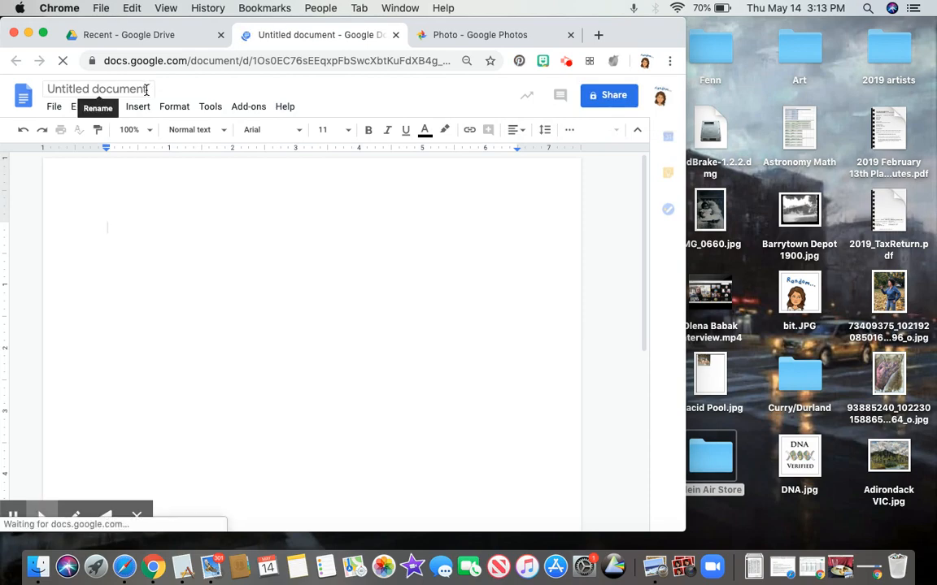
pyautogui.click(147, 90)
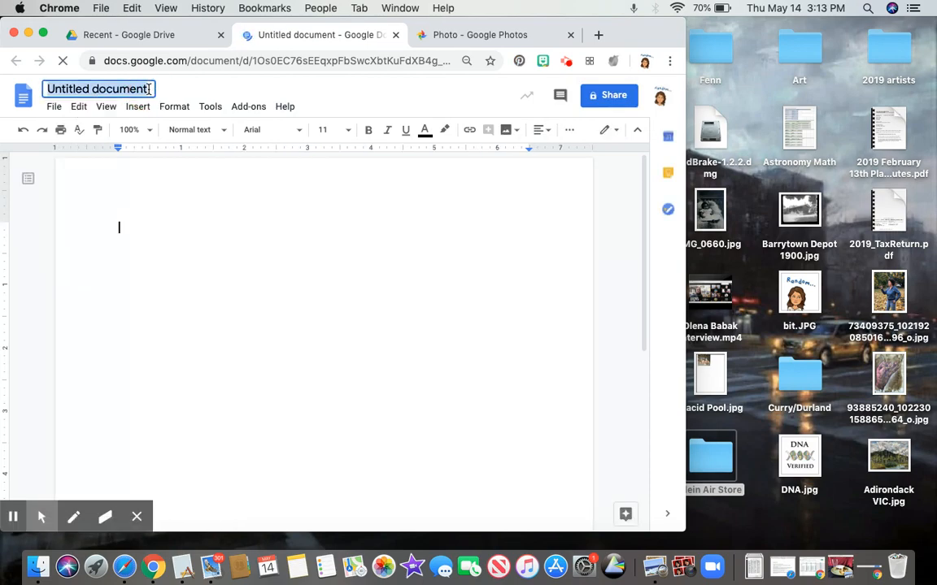
pyautogui.write('Stil')
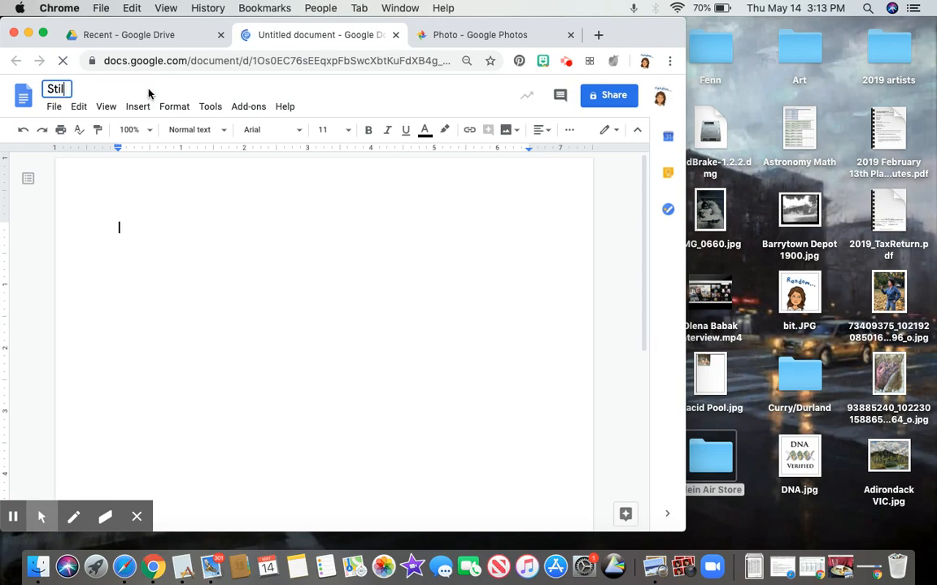
pyautogui.write('l Life ')
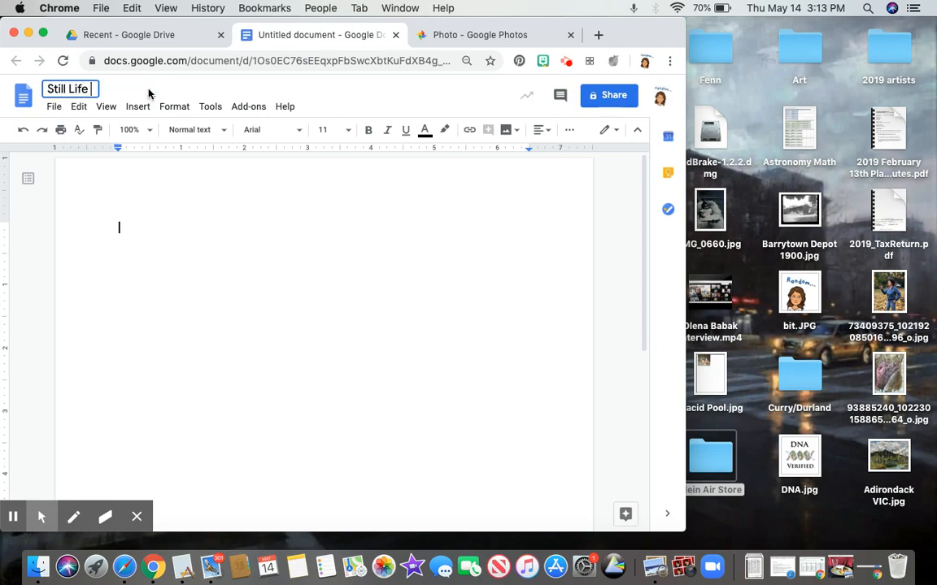
pyautogui.write('B&W')
pyautogui.click(183, 230)
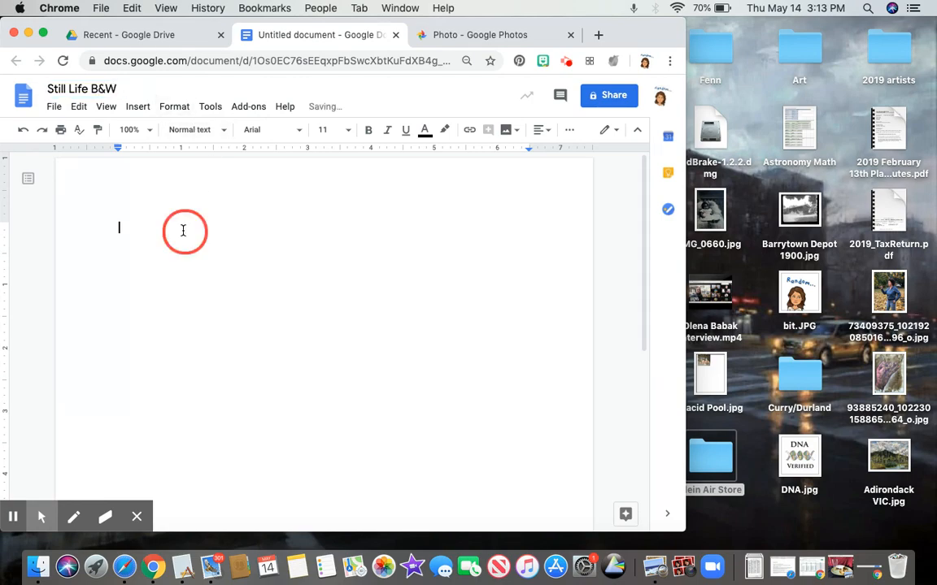
# Step: Start a new drawing in the document, open its image insertion, and check Google Drive as a source before returning to the upload option
pyautogui.click(138, 107)
pyautogui.moveTo(162, 173)
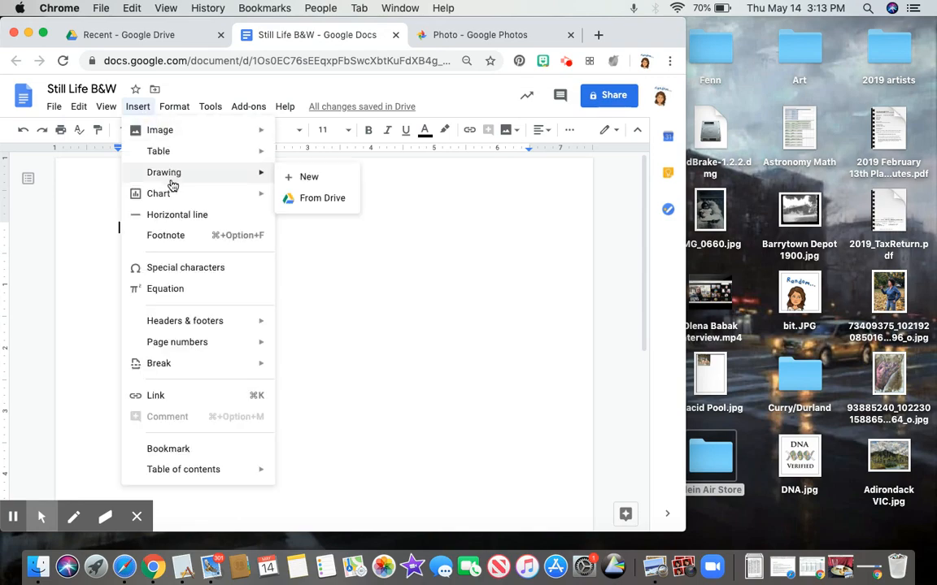
pyautogui.click(309, 179)
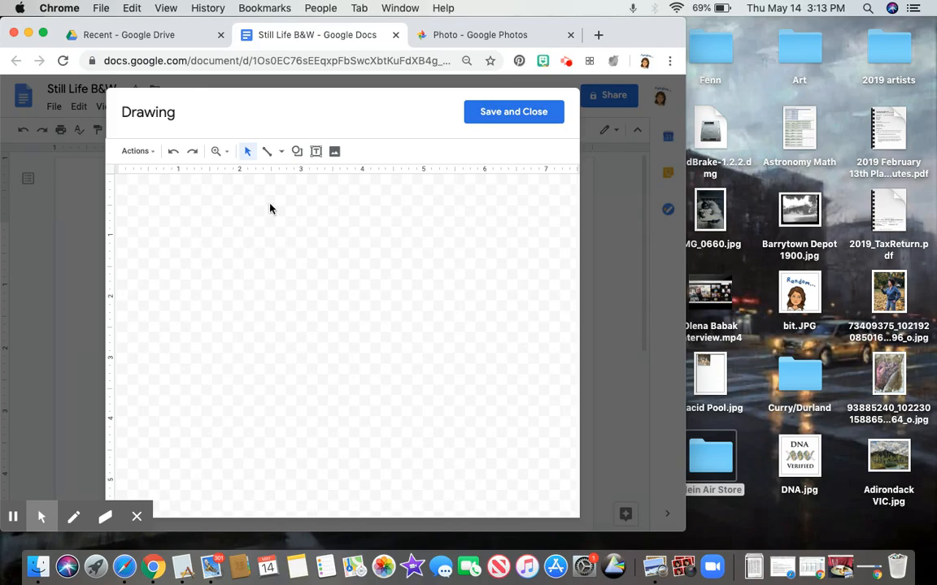
pyautogui.click(333, 155)
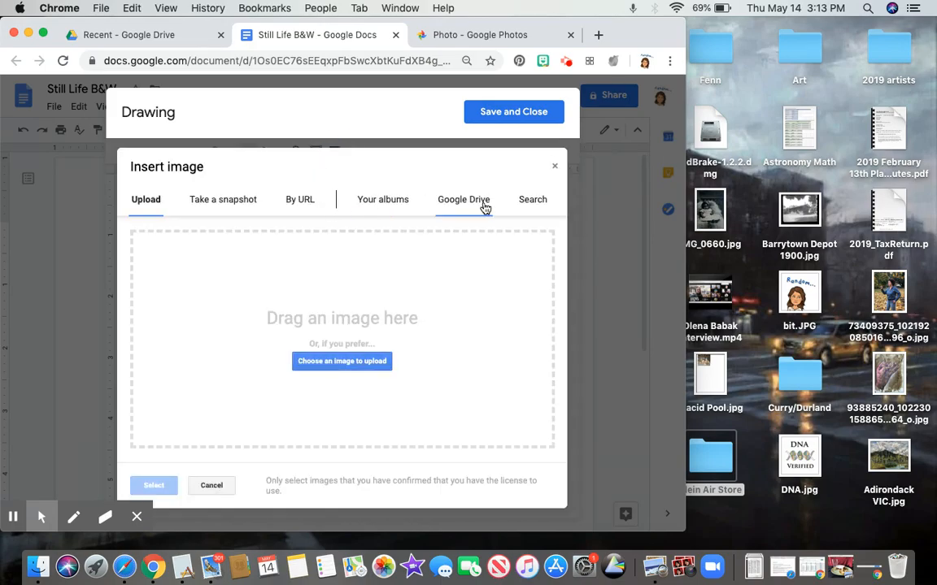
pyautogui.click(463, 200)
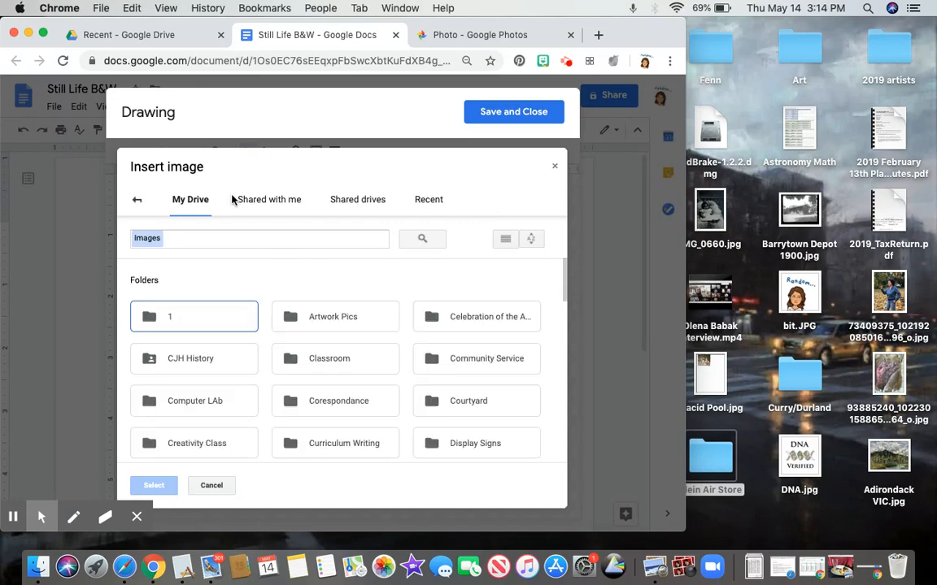
pyautogui.click(137, 205)
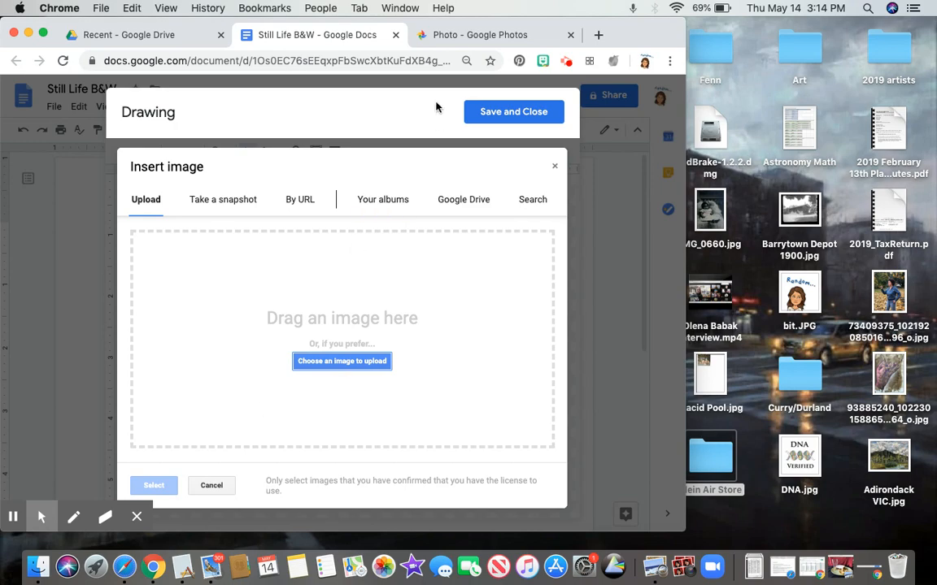
# Step: Switch to Google Photos and download the edited black-and-white sandwich photo to the computer
pyautogui.click(464, 35)
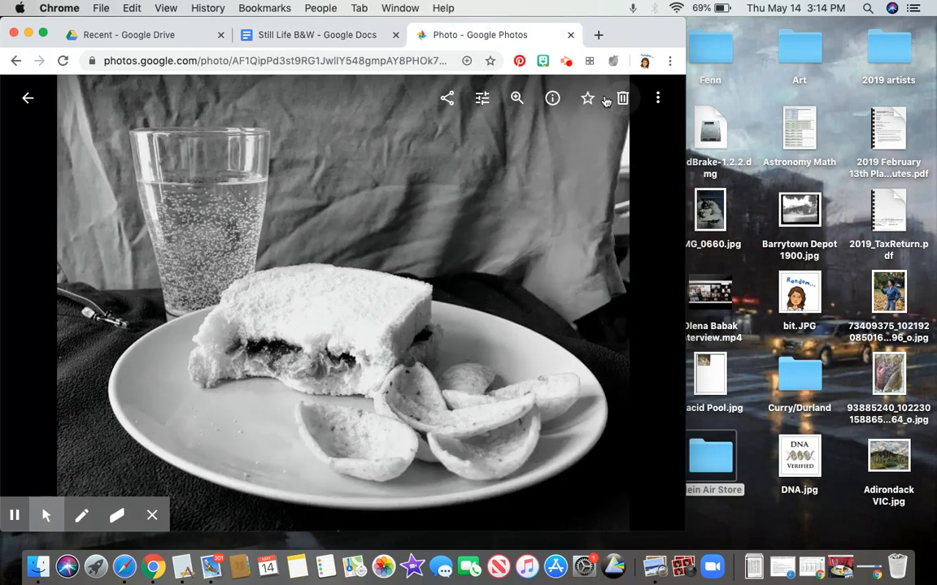
pyautogui.click(659, 98)
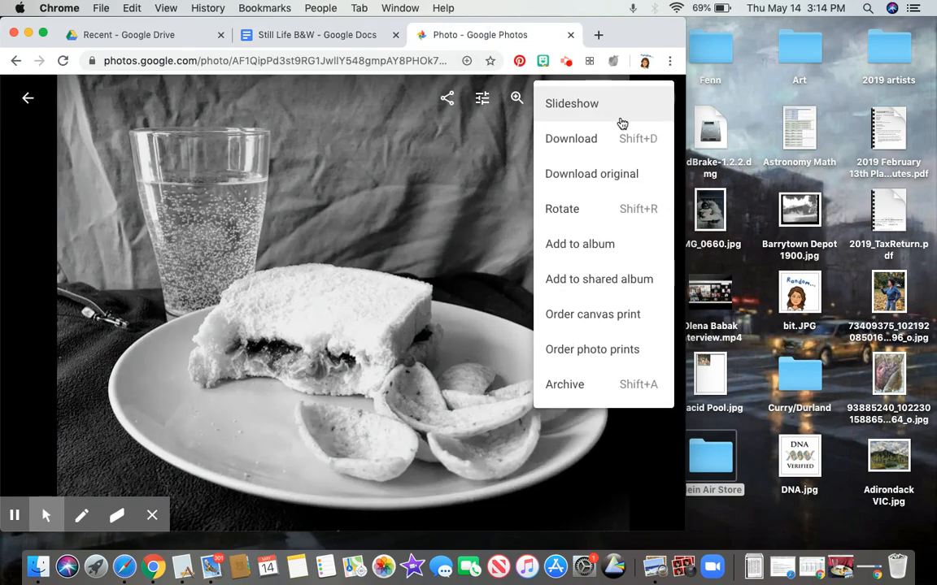
pyautogui.click(600, 139)
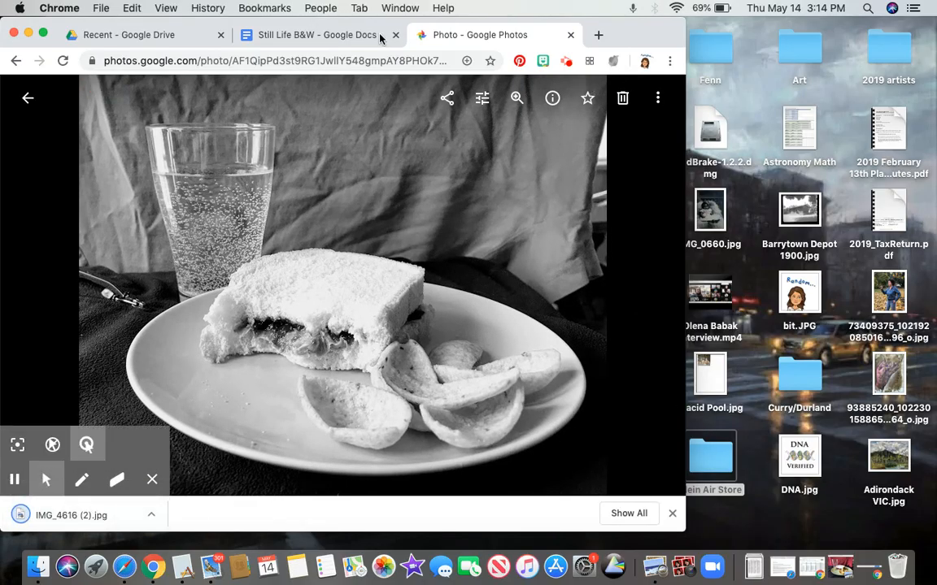
# Step: Return to the Still Life B&W document and upload IMG_4616 (2).jpg from Downloads into the drawing
pyautogui.click(325, 37)
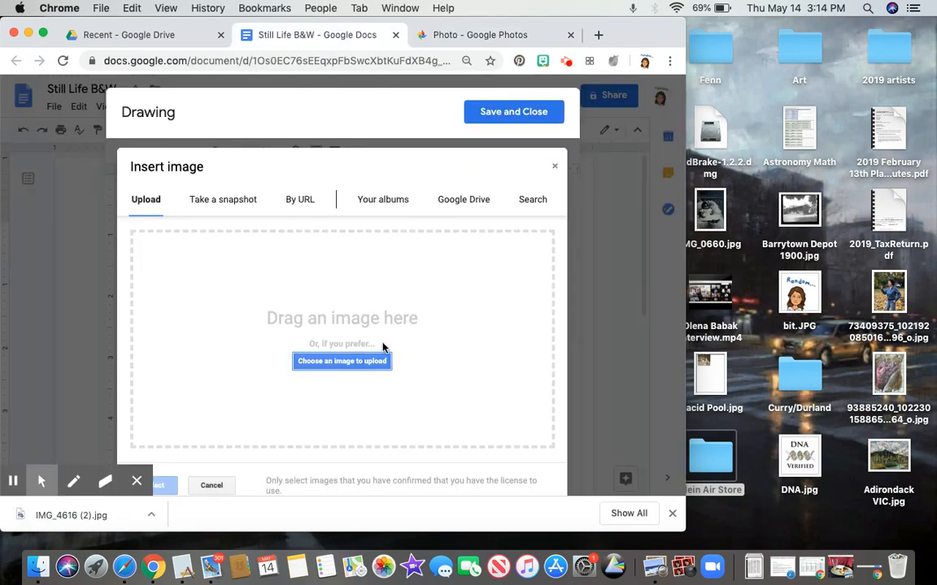
pyautogui.click(364, 362)
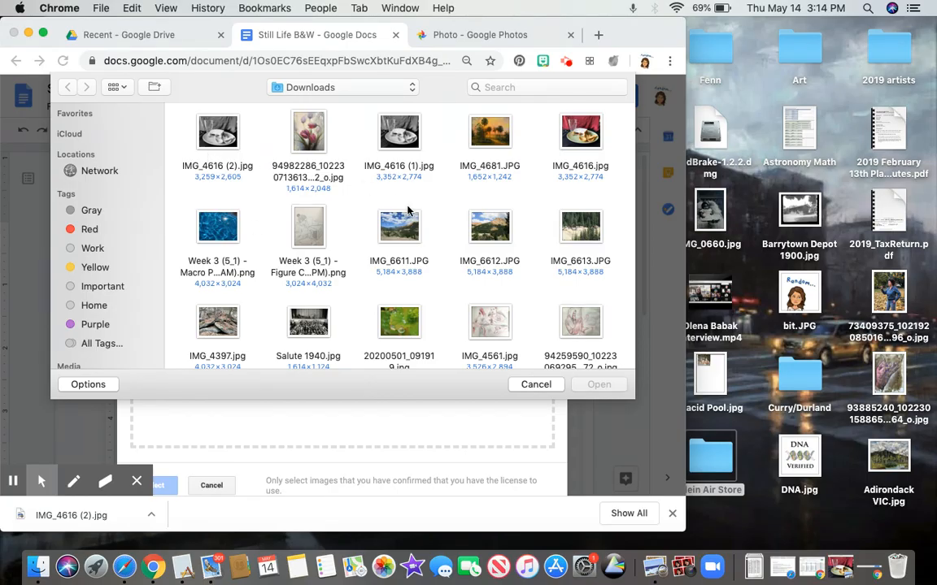
pyautogui.click(218, 136)
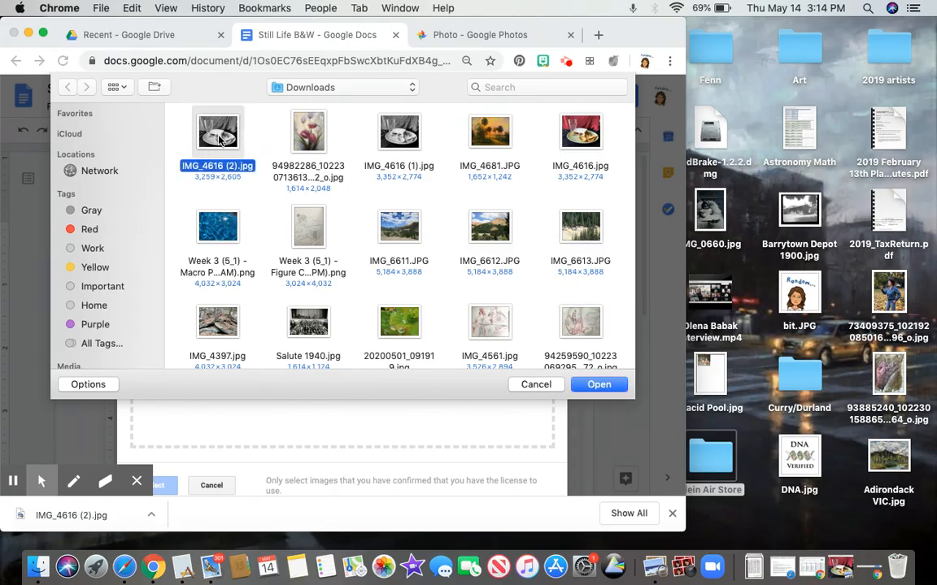
pyautogui.click(599, 383)
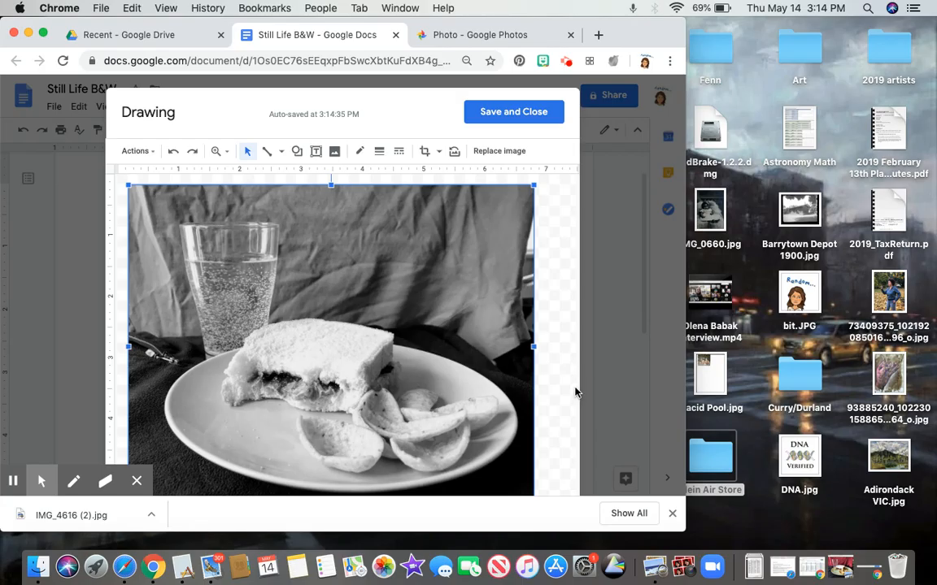
pyautogui.moveTo(143, 486)
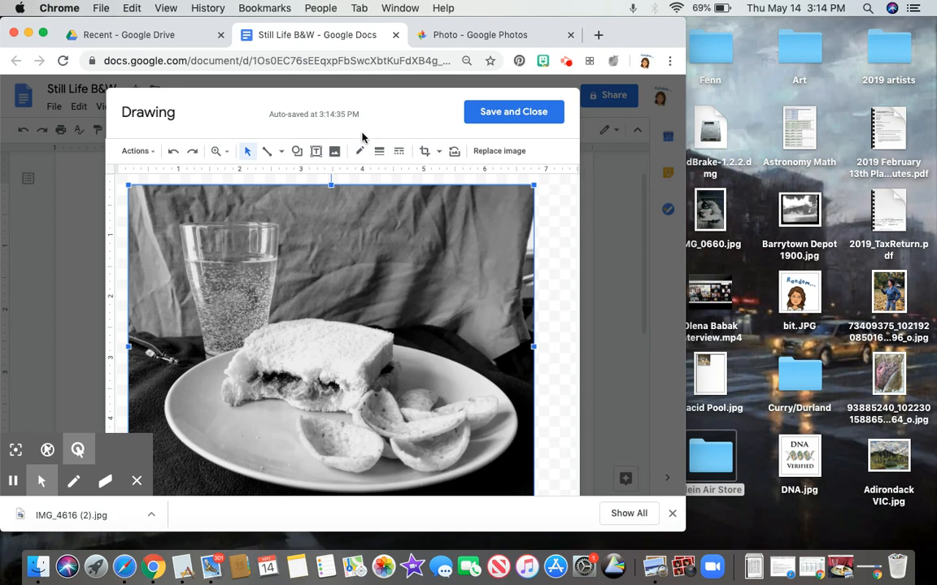
# Step: Draw a horizontal line across the photo between the midpoints of its left and right edges and colour it red
pyautogui.click(271, 153)
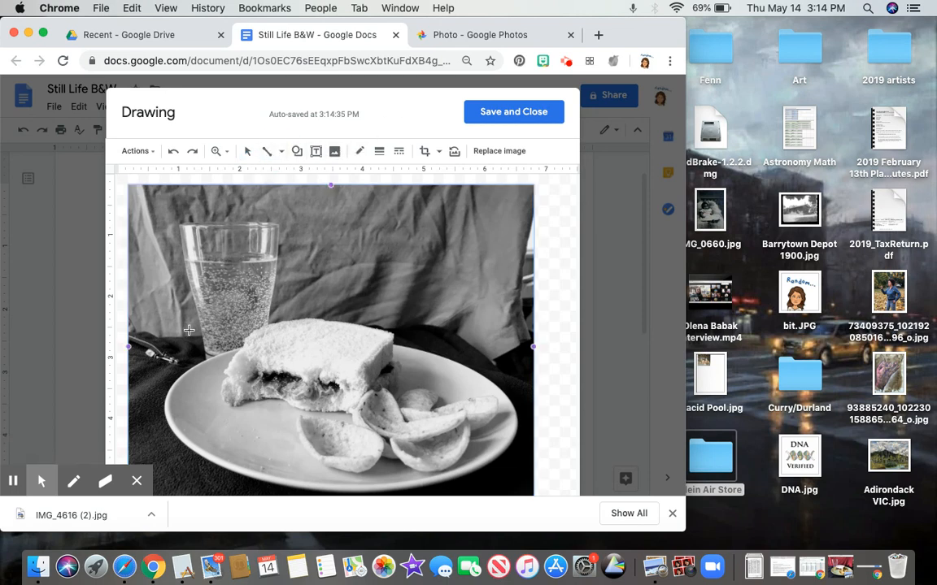
pyautogui.click(127, 347)
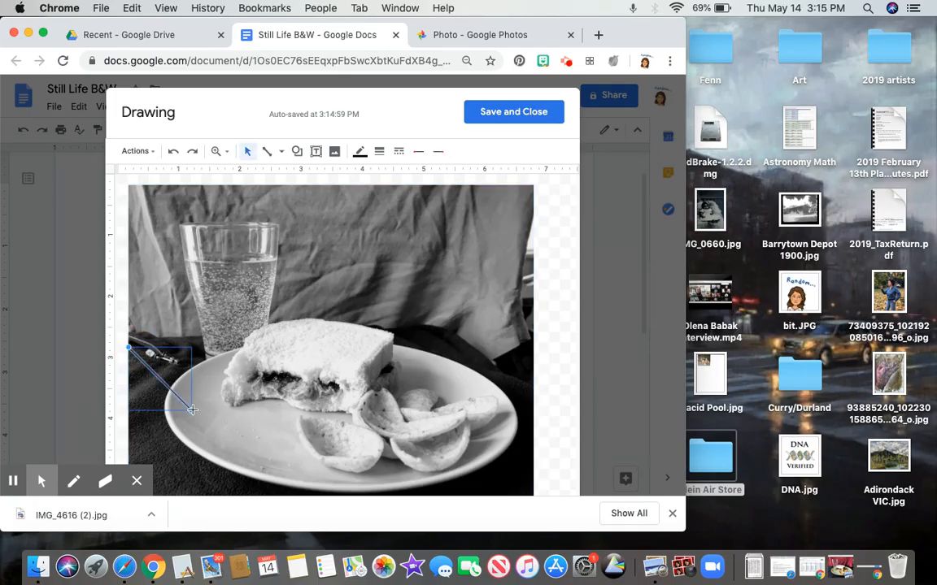
pyautogui.moveTo(191, 409); pyautogui.dragTo(533, 350)
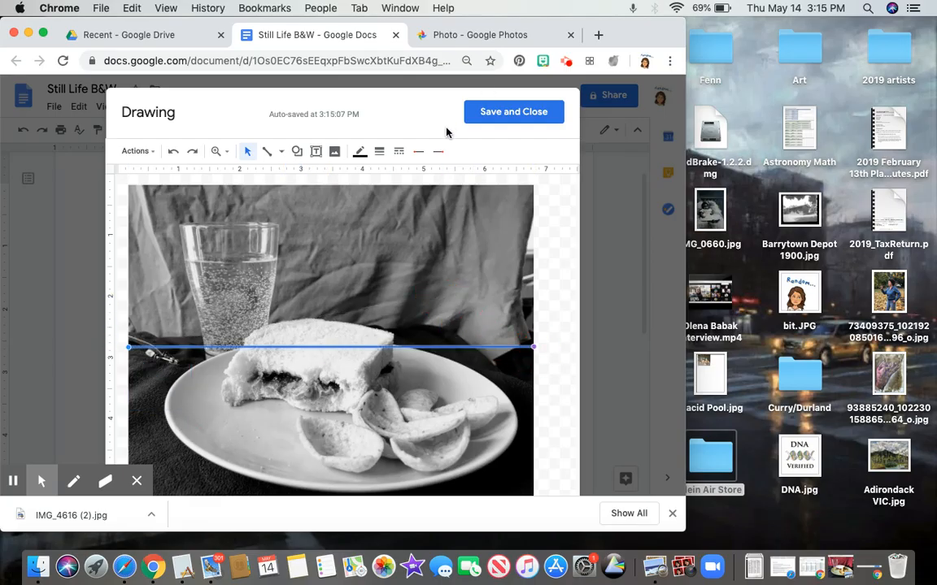
pyautogui.click(360, 152)
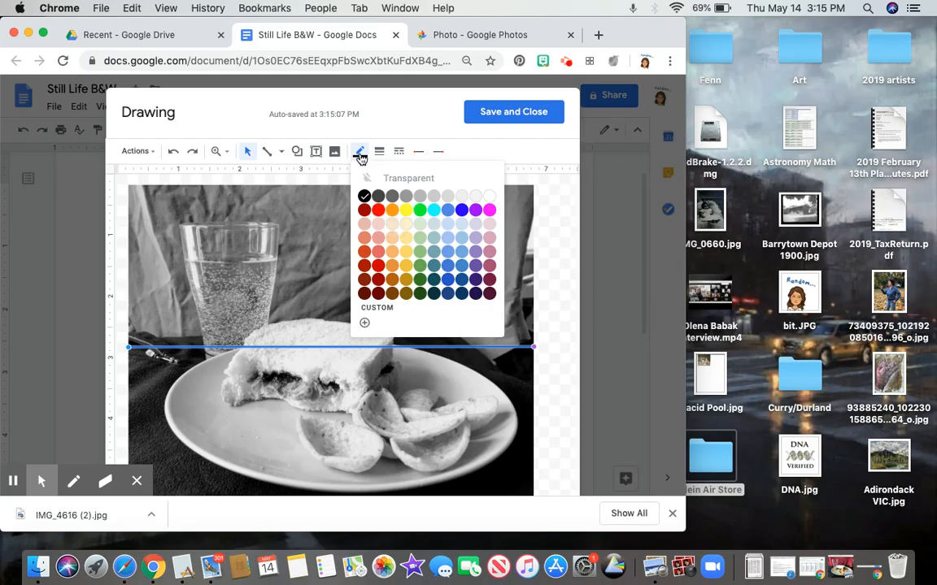
pyautogui.click(378, 210)
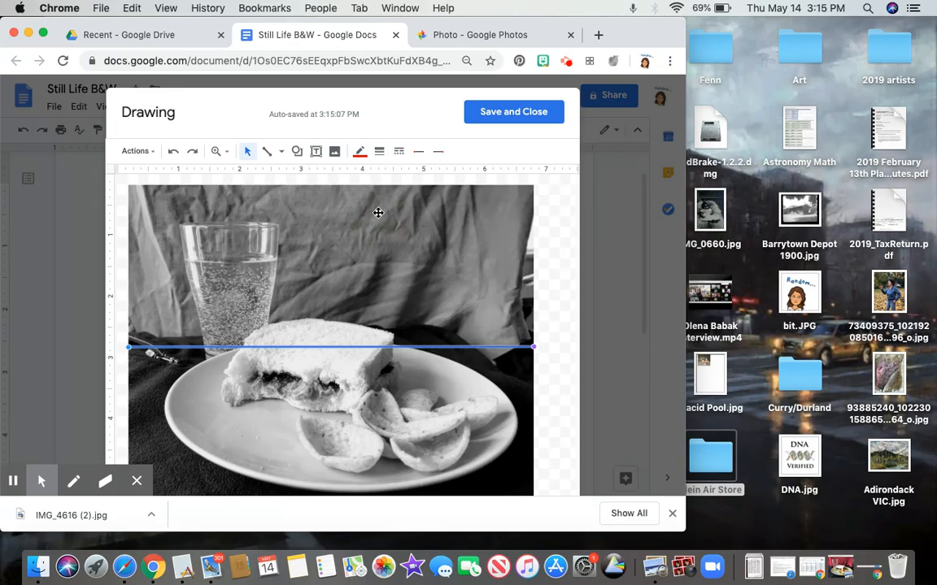
pyautogui.click(551, 288)
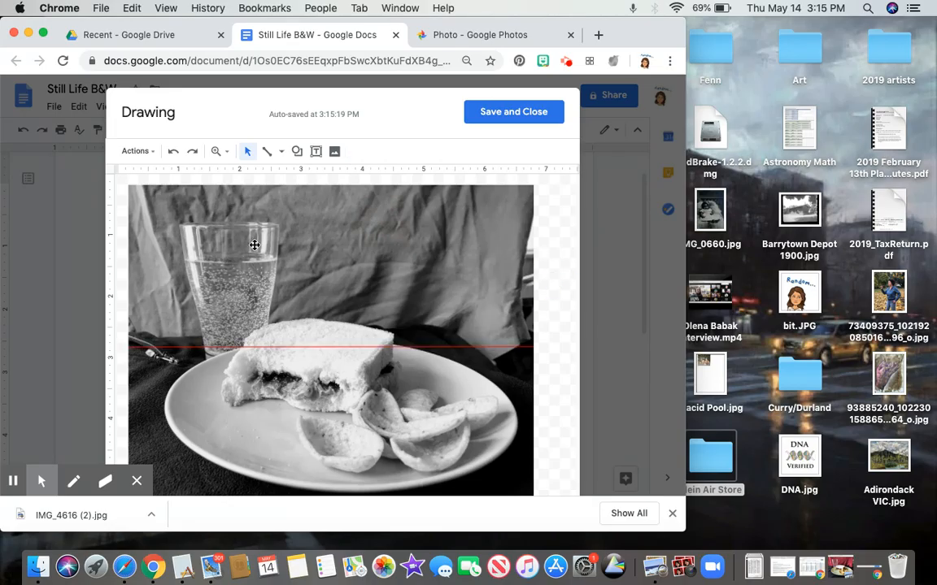
# Step: Draw a horizontal line across the full width of the photo about a quarter of the way down and colour it red
pyautogui.click(269, 152)
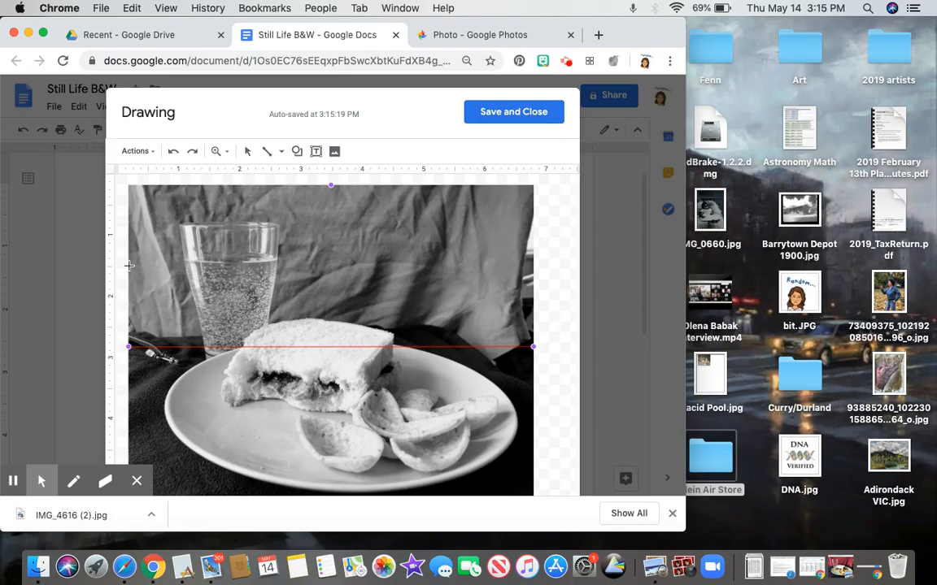
pyautogui.moveTo(130, 265)
pyautogui.mouseDown()
pyautogui.moveTo(193, 329)
pyautogui.moveTo(226, 313)
pyautogui.moveTo(521, 282)
pyautogui.moveTo(533, 267)
pyautogui.mouseUp()
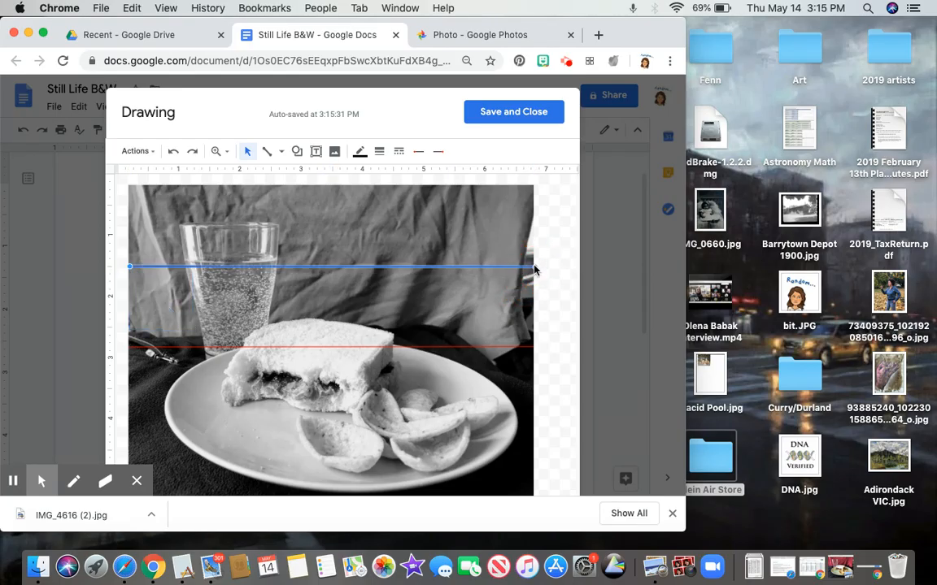
pyautogui.click(360, 161)
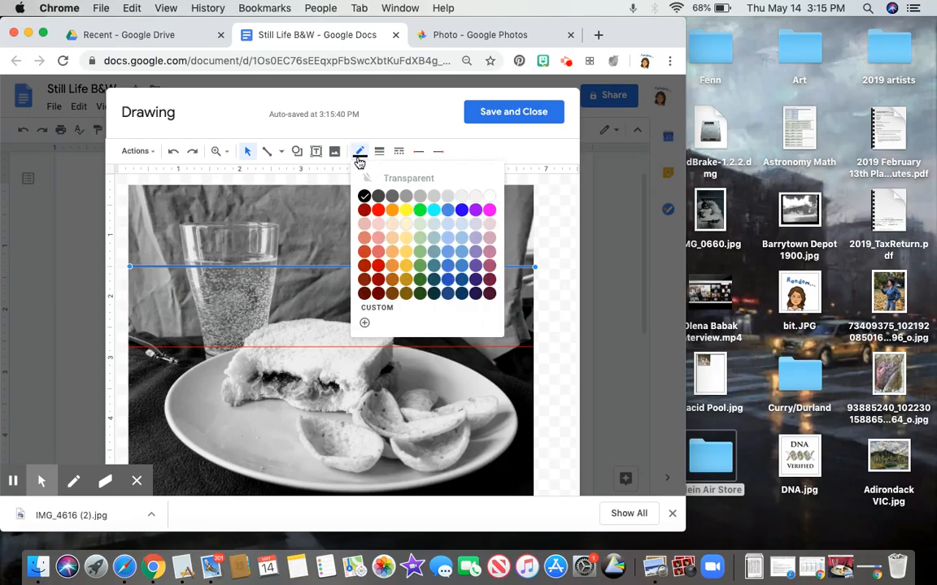
pyautogui.click(340, 193)
pyautogui.click(270, 402)
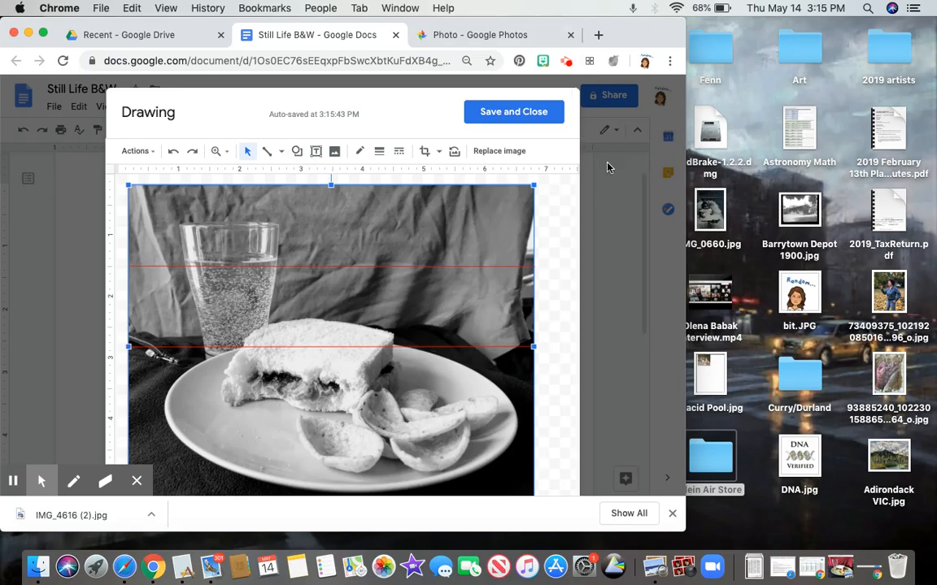
# Step: Draw a horizontal line across the photo about three quarters of the way down, colour it red, and nudge it slightly upward
pyautogui.click(139, 483)
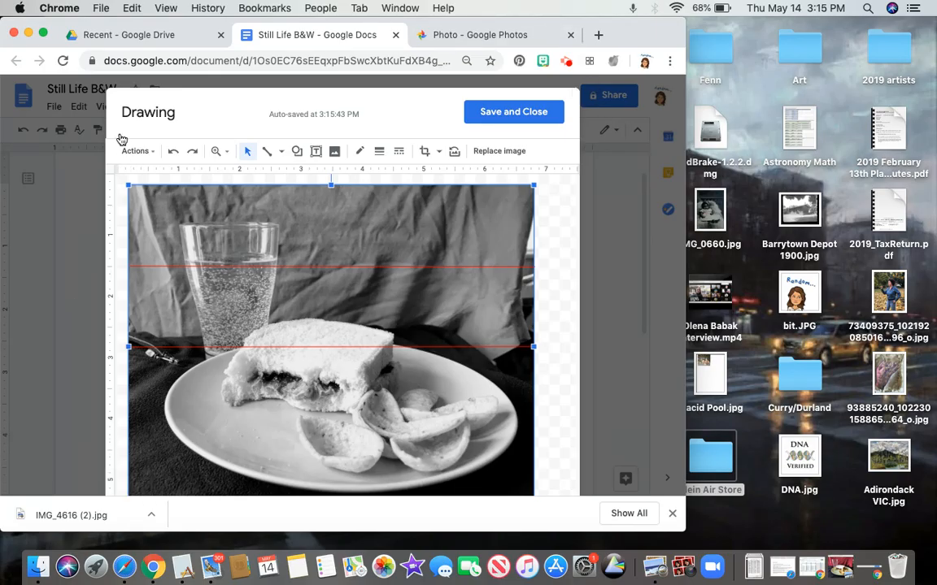
pyautogui.click(263, 153)
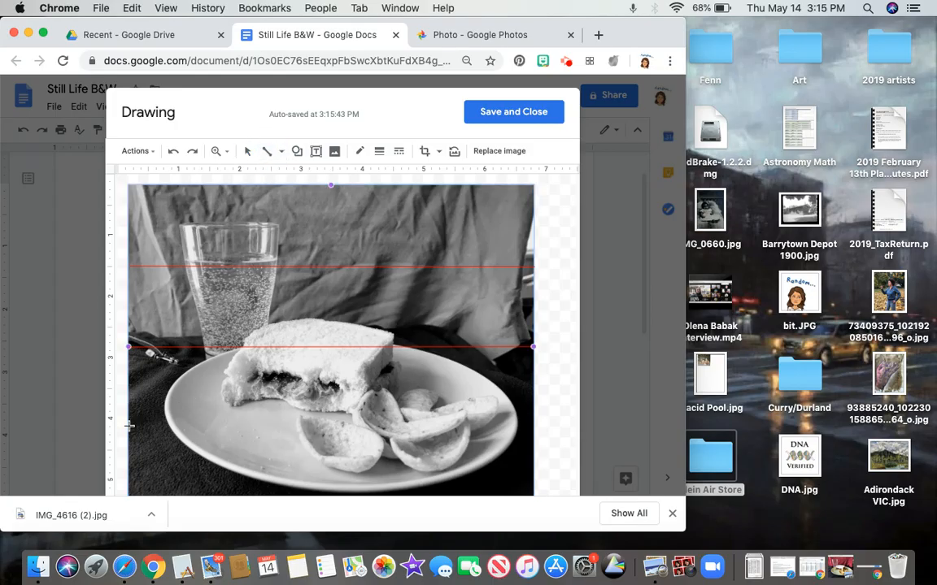
pyautogui.moveTo(128, 426)
pyautogui.mouseDown()
pyautogui.moveTo(189, 488)
pyautogui.moveTo(444, 411)
pyautogui.moveTo(504, 432)
pyautogui.moveTo(535, 426)
pyautogui.mouseUp()
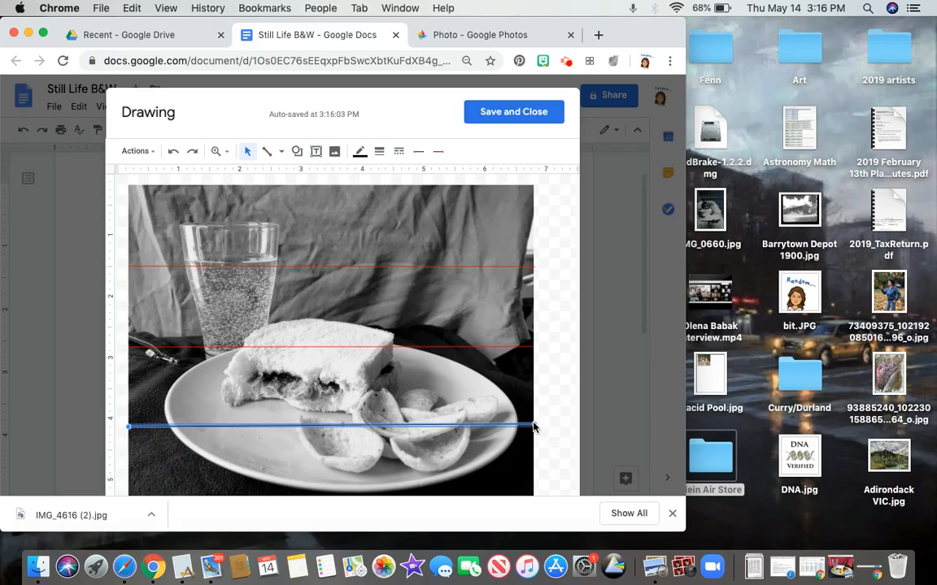
pyautogui.click(363, 154)
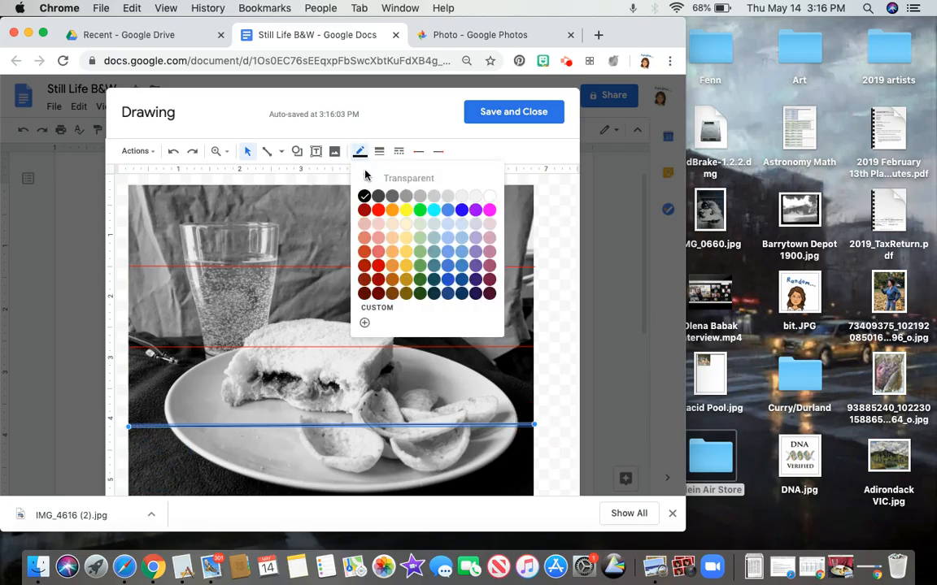
pyautogui.click(379, 210)
pyautogui.click(301, 426)
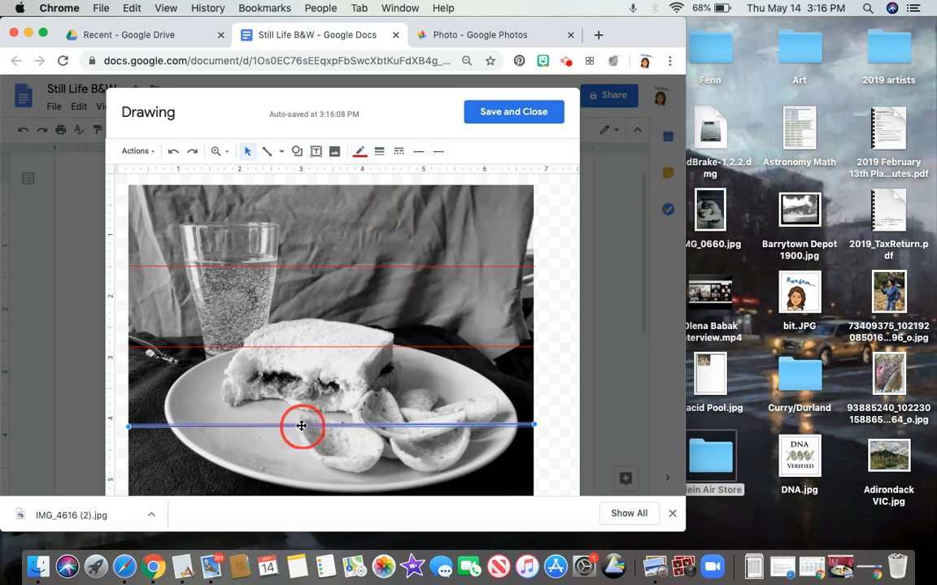
pyautogui.moveTo(301, 426)
pyautogui.mouseDown()
pyautogui.moveTo(306, 388)
pyautogui.moveTo(304, 425)
pyautogui.mouseUp()
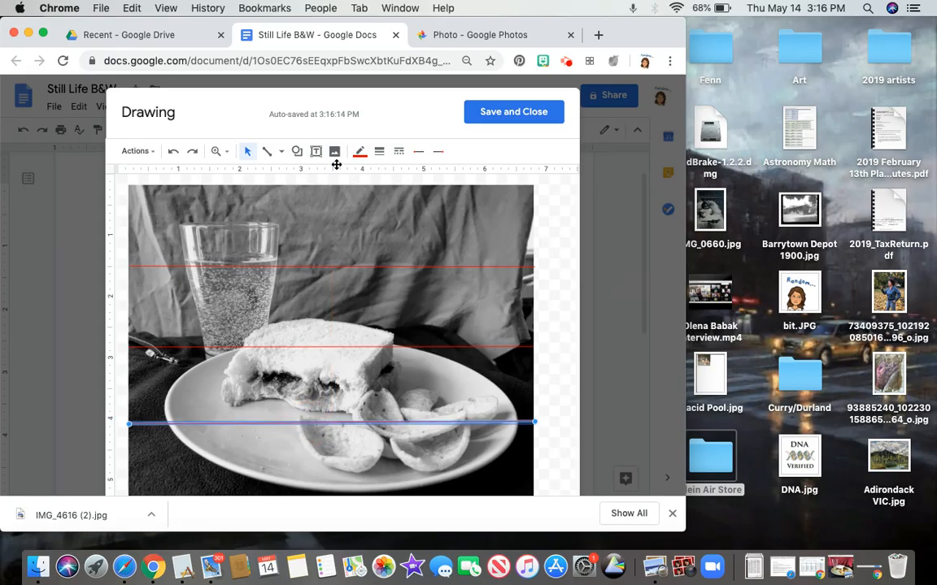
# Step: Draw a vertical line through the photo between the midpoints of its upper and lower edges and colour it red
pyautogui.click(267, 152)
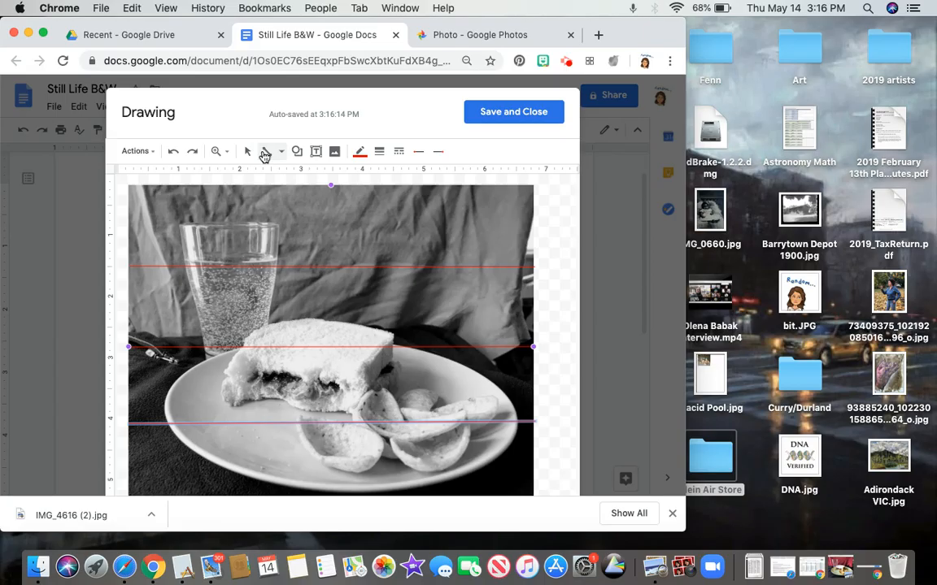
pyautogui.click(331, 186)
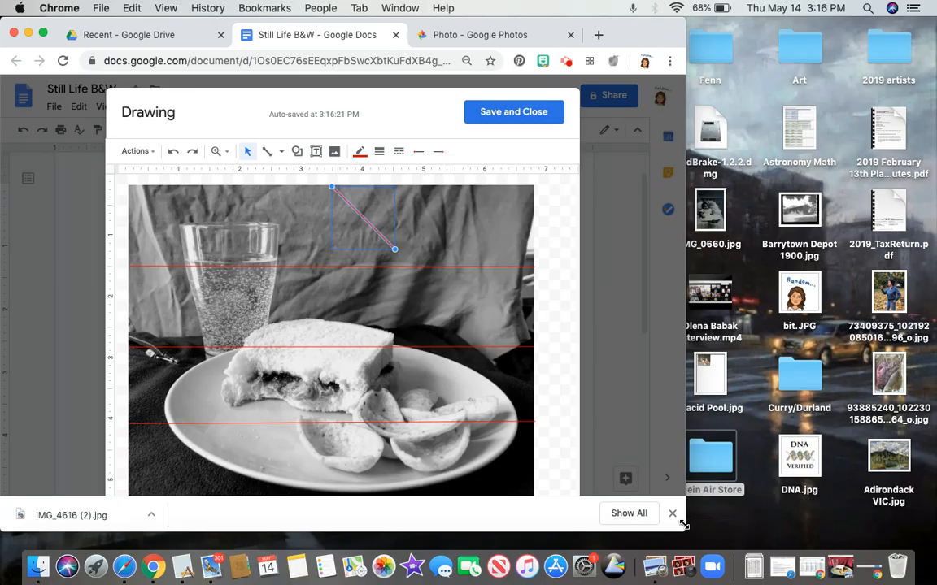
pyautogui.moveTo(683, 527); pyautogui.dragTo(705, 546)
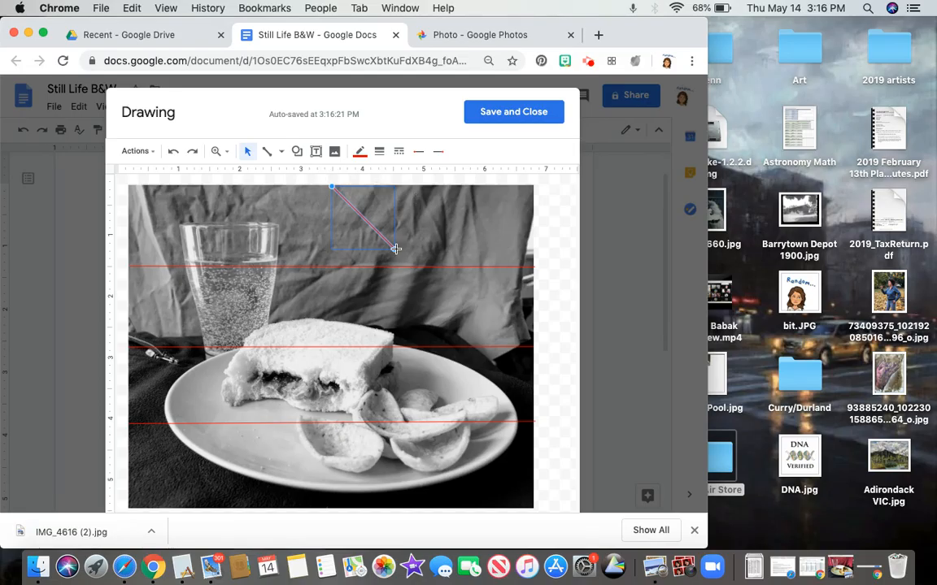
pyautogui.click(395, 250)
pyautogui.moveTo(394, 249); pyautogui.dragTo(328, 506)
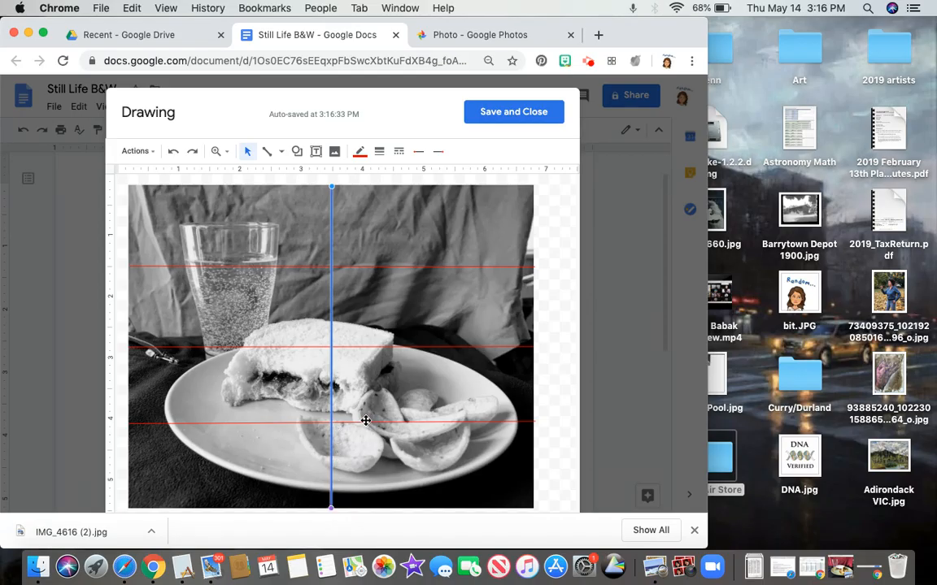
pyautogui.click(359, 152)
pyautogui.click(379, 210)
# Step: Move the lowest horizontal line slightly down, to about three quarters of the photo's height
pyautogui.click(385, 417)
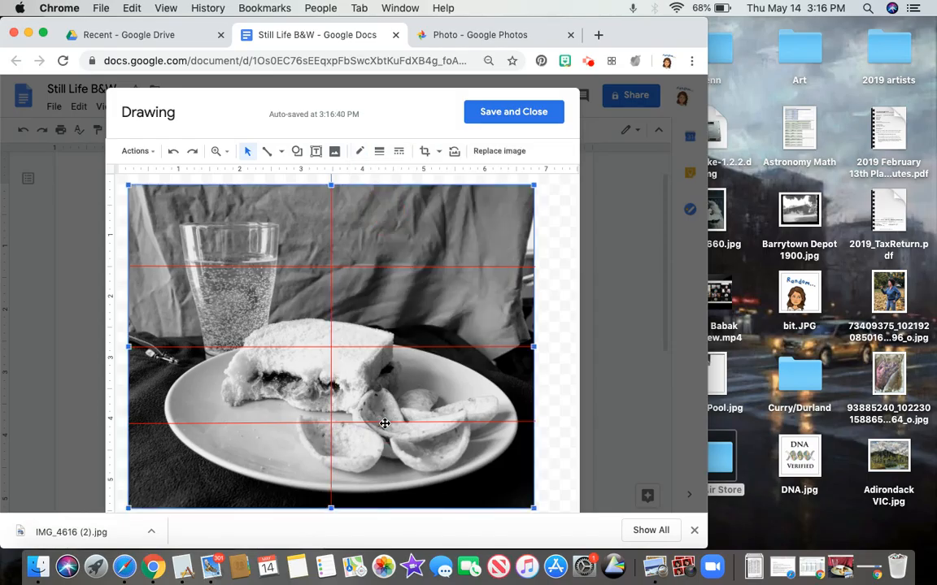
pyautogui.click(384, 423)
pyautogui.moveTo(384, 424); pyautogui.dragTo(385, 437)
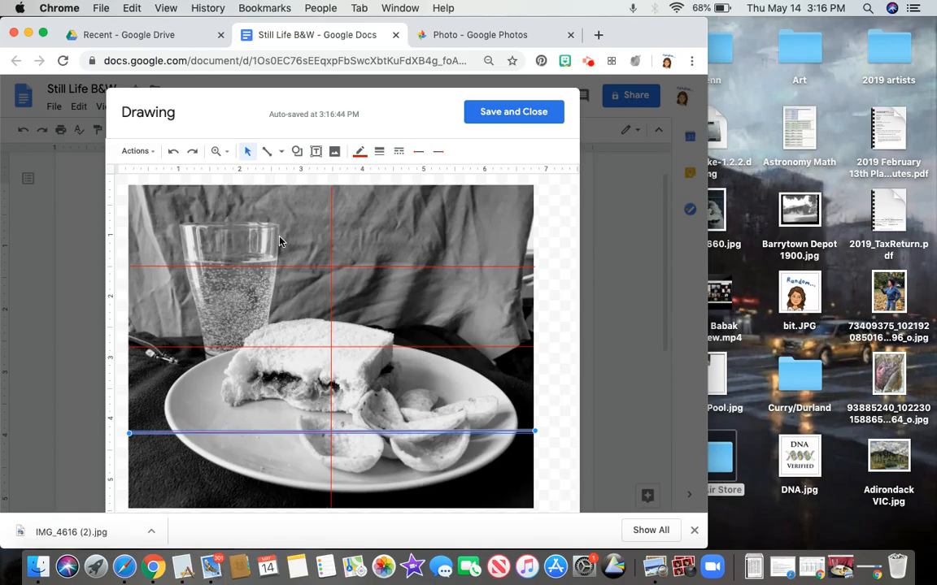
# Step: Draw a red vertical line down the full height of the photo through the glass, about a quarter of the way across
pyautogui.click(266, 151)
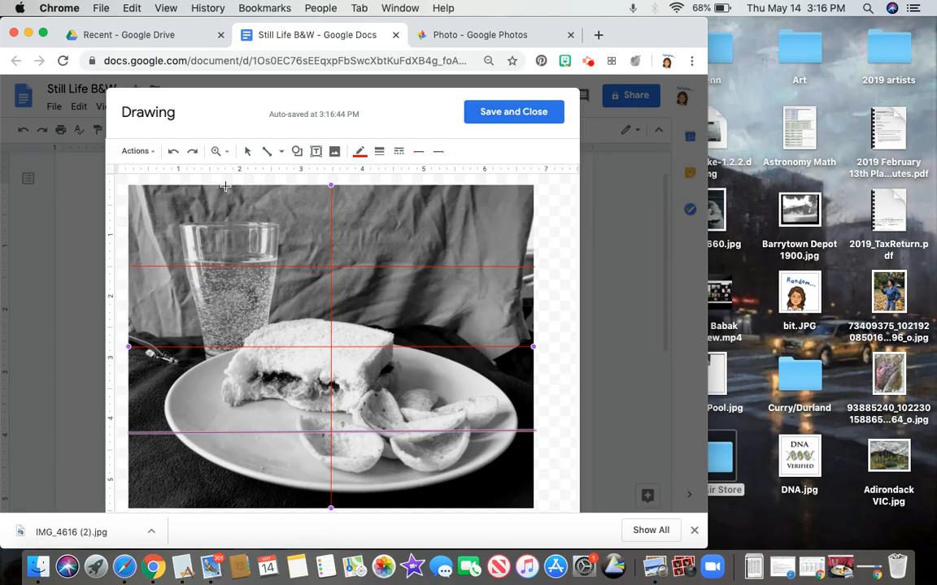
pyautogui.moveTo(226, 185)
pyautogui.mouseDown()
pyautogui.moveTo(290, 246)
pyautogui.moveTo(241, 500)
pyautogui.moveTo(225, 510)
pyautogui.mouseUp()
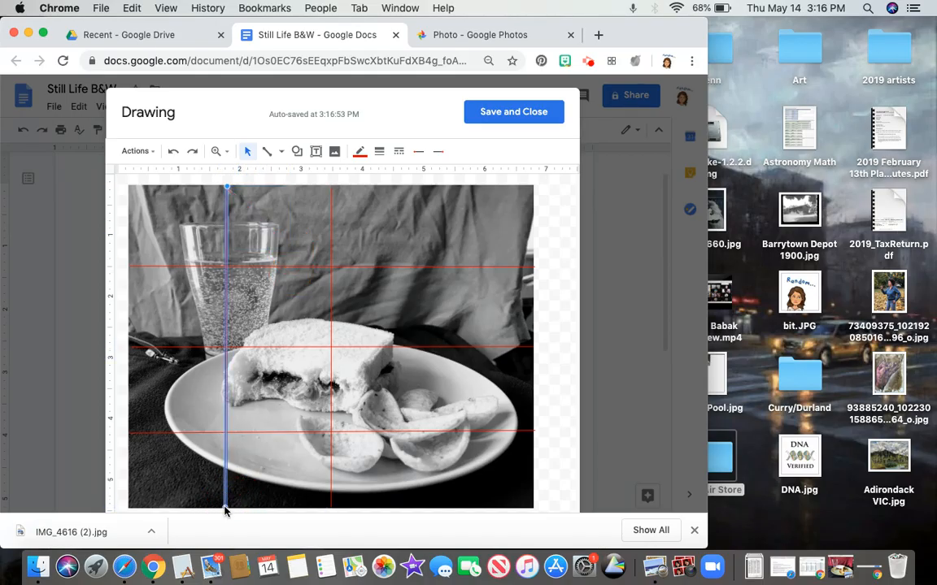
pyautogui.click(360, 153)
pyautogui.click(380, 216)
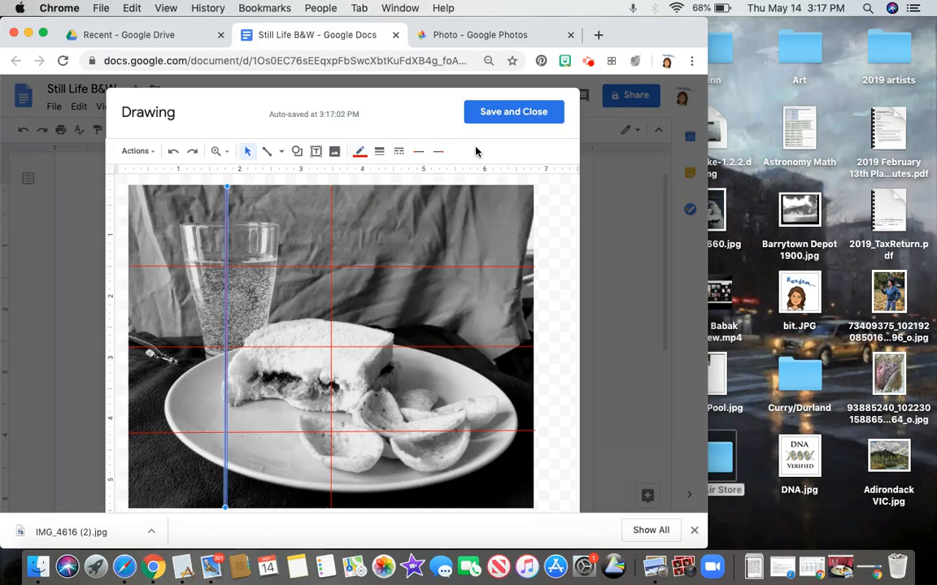
# Step: Draw a red vertical line down the full height of the photo about three quarters of the way across, and save the drawing into the document
pyautogui.click(266, 151)
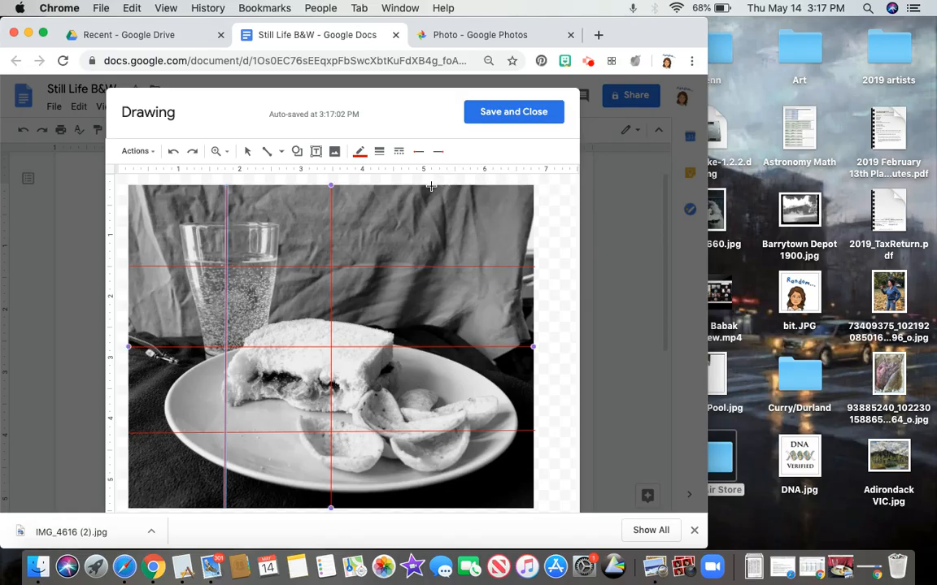
pyautogui.moveTo(430, 186); pyautogui.dragTo(493, 250)
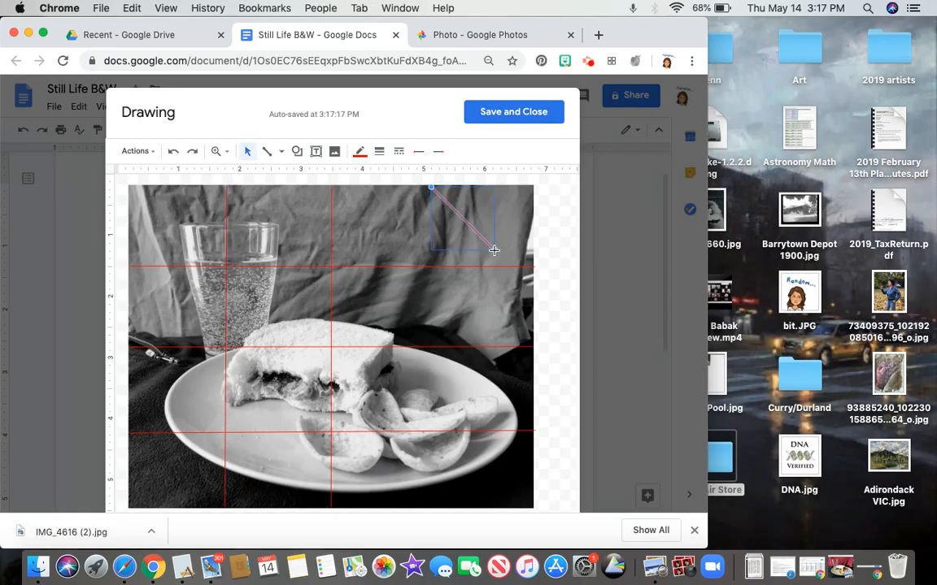
pyautogui.click(431, 505)
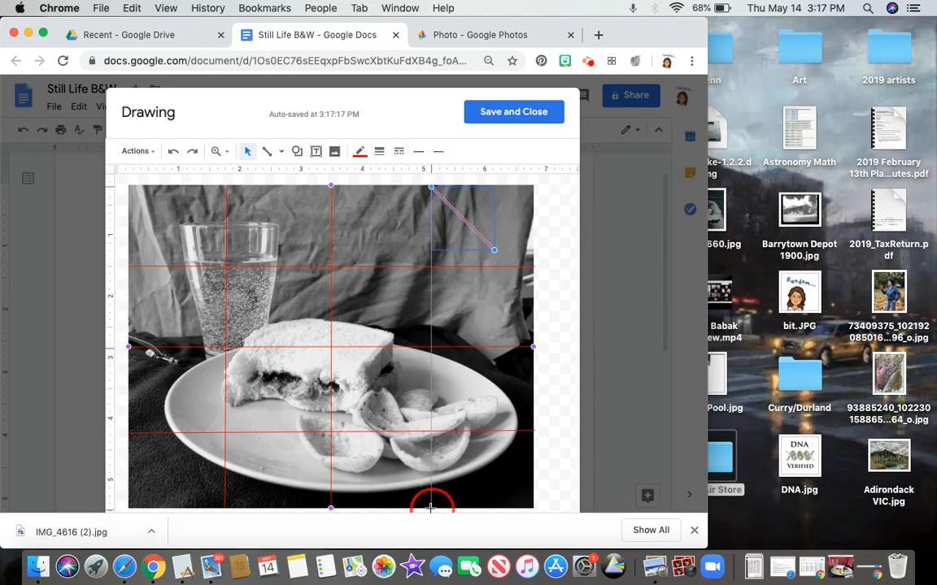
pyautogui.moveTo(430, 508); pyautogui.dragTo(431, 511)
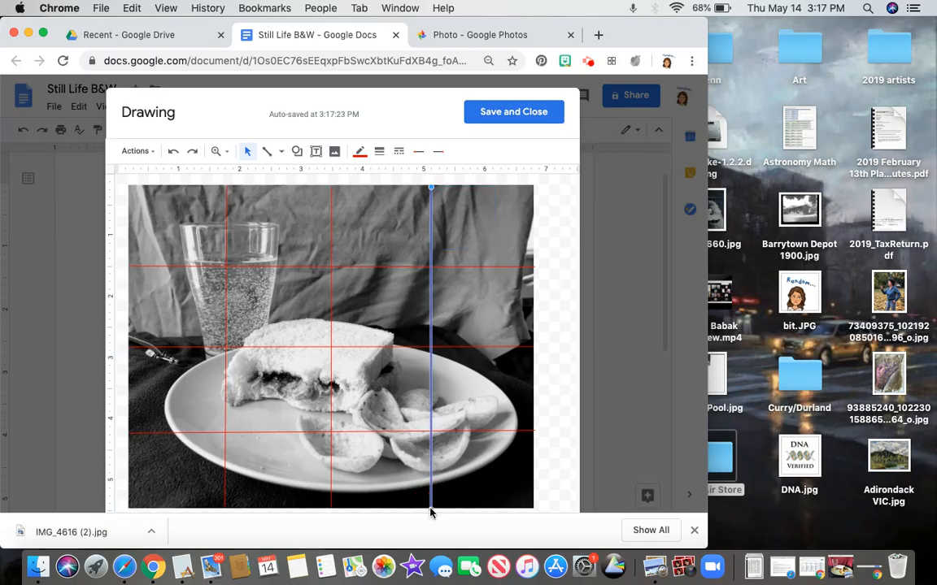
pyautogui.click(567, 255)
pyautogui.click(523, 112)
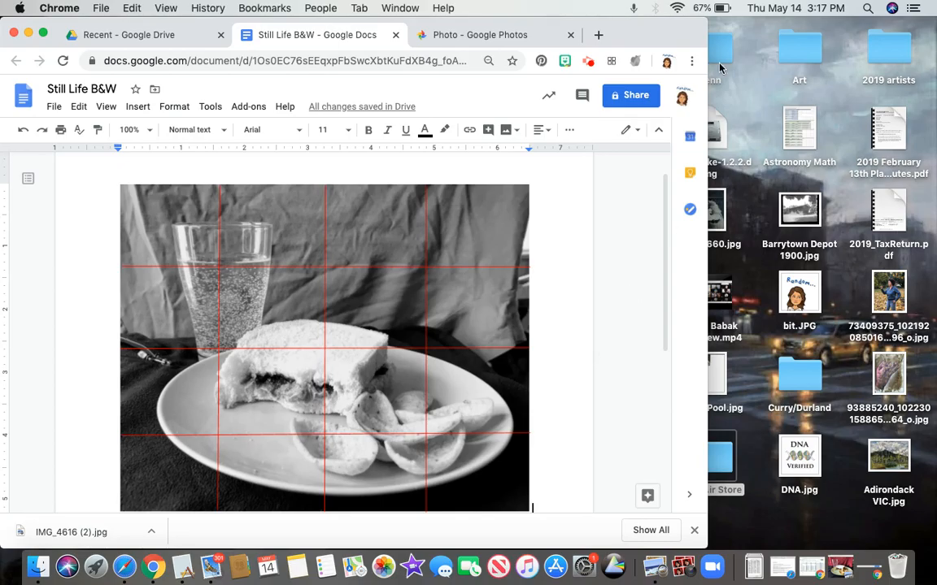
pyautogui.click(588, 63)
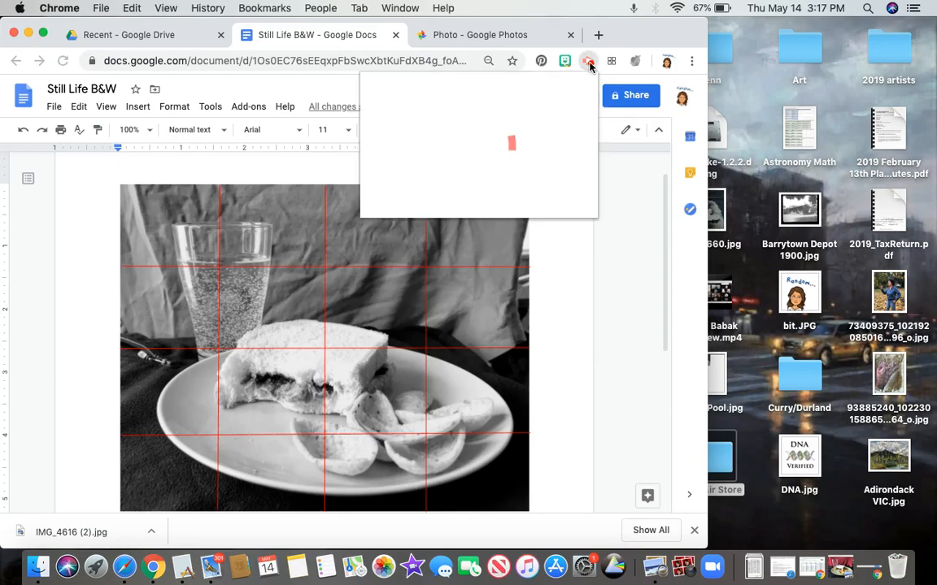